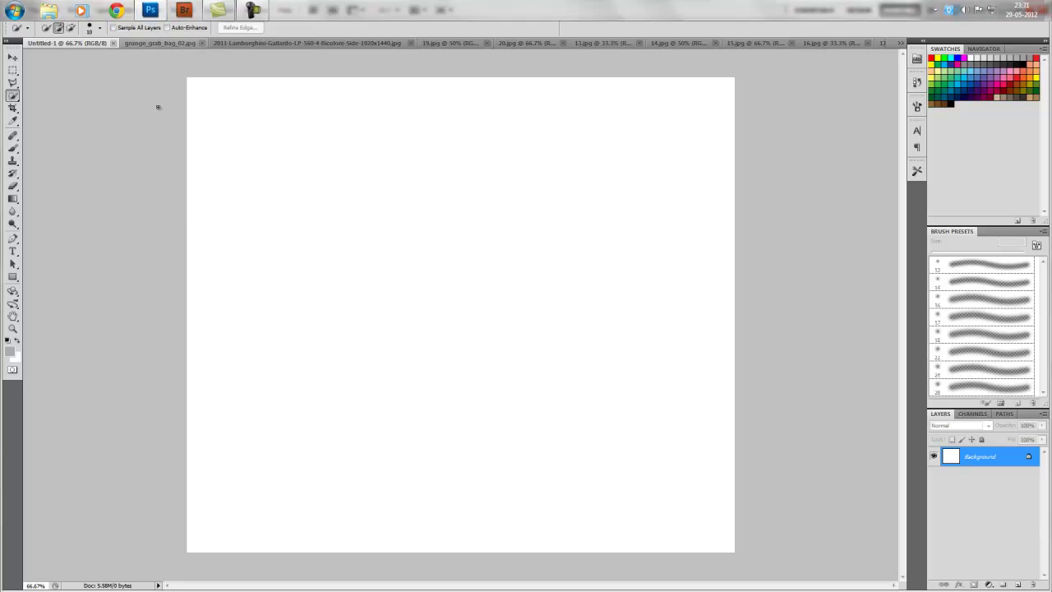
Set the blank document's image size to 1500 pixels wide and 1300 pixels high.
{"action": "left_click", "coordinate": [77, 10]}
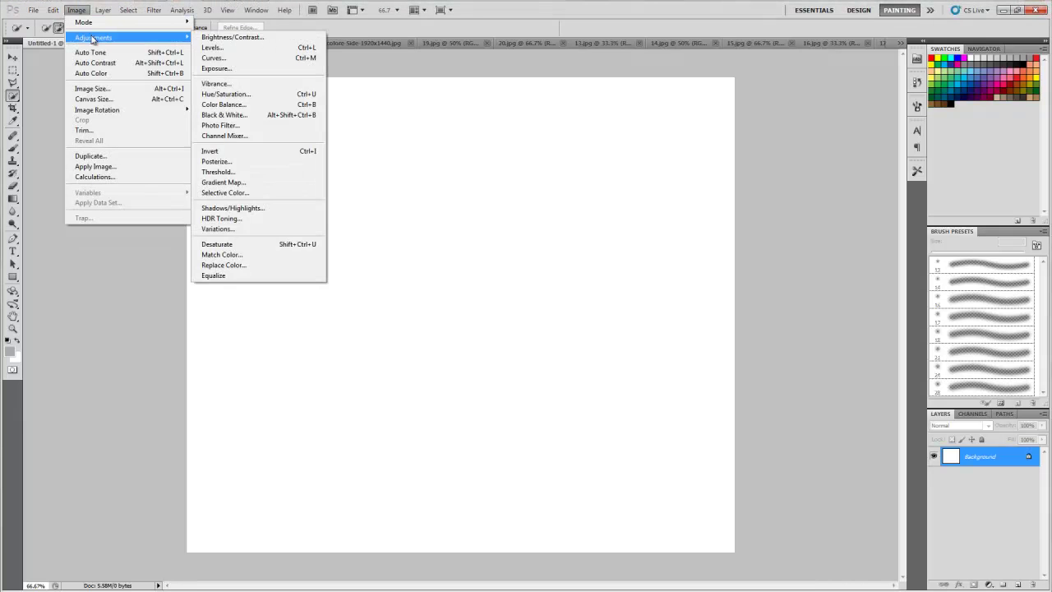
{"action": "left_click", "coordinate": [92, 88]}
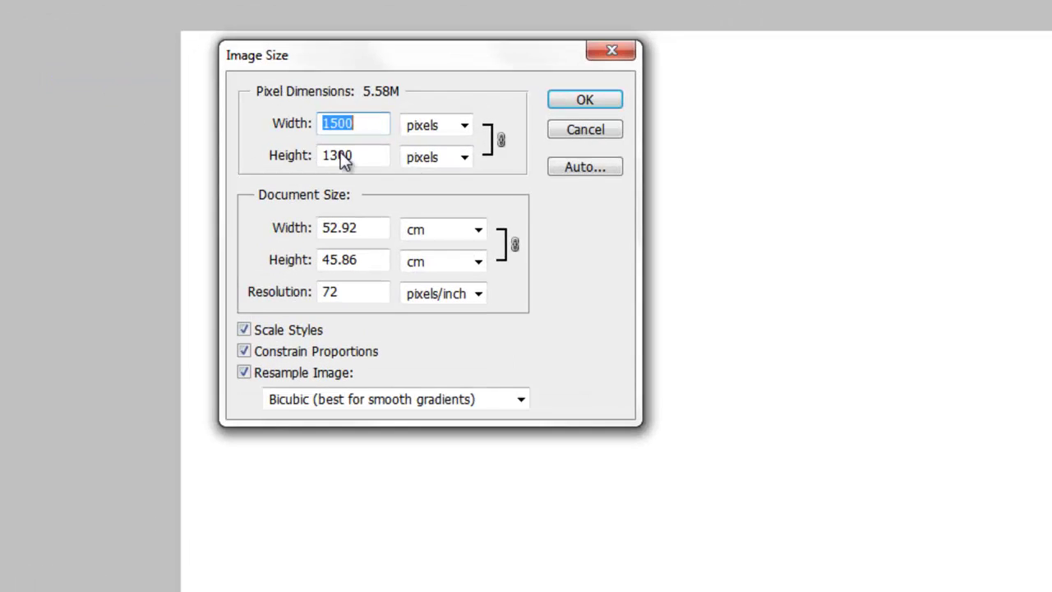
{"action": "mouse_move", "coordinate": [364, 128]}
{"action": "left_mouse_down"}
{"action": "mouse_move", "coordinate": [298, 119]}
{"action": "mouse_move", "coordinate": [369, 118]}
{"action": "left_mouse_up"}
{"action": "left_click_drag", "start_coordinate": [403, 159], "coordinate": [336, 159]}
{"action": "left_click", "coordinate": [402, 161]}
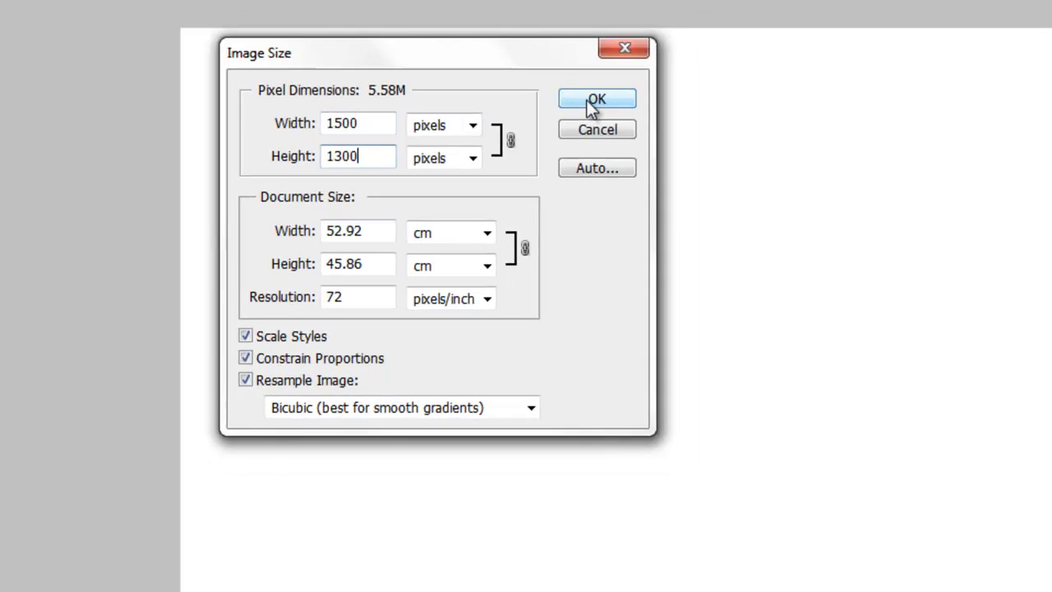
{"action": "left_click", "coordinate": [587, 100]}
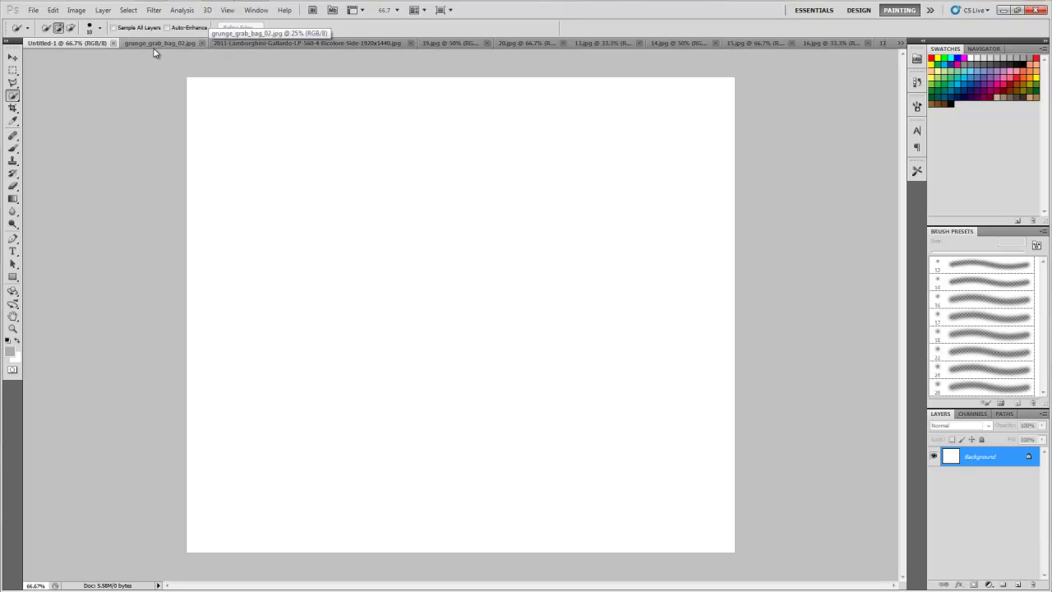
Copy the whole concrete texture from grunge_grab_bag_02.jpg and paste it into the blank Untitled-1 document.
{"action": "left_click", "coordinate": [220, 42]}
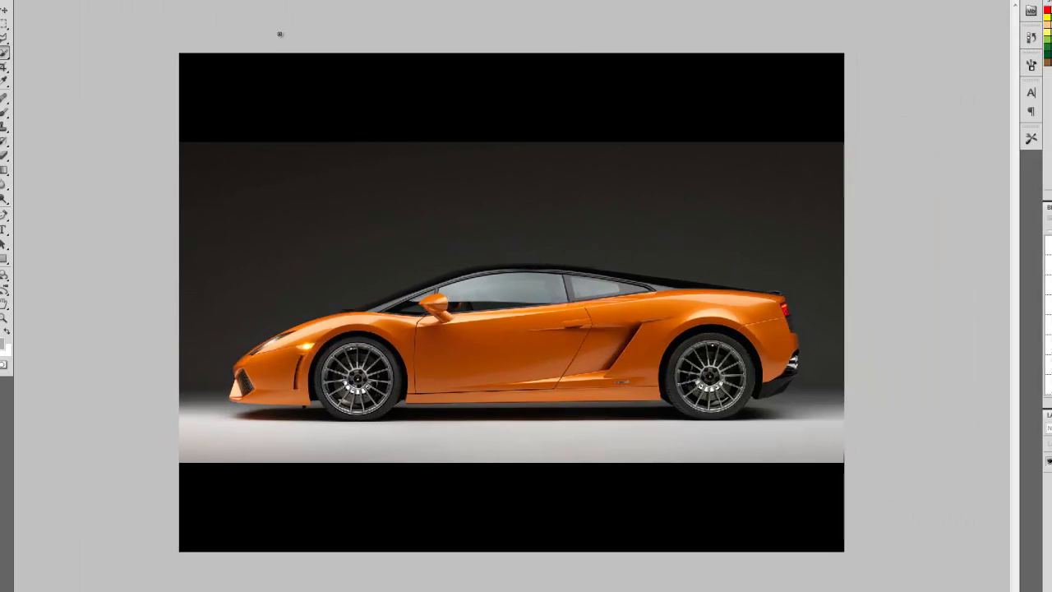
{"action": "left_click", "coordinate": [146, 1]}
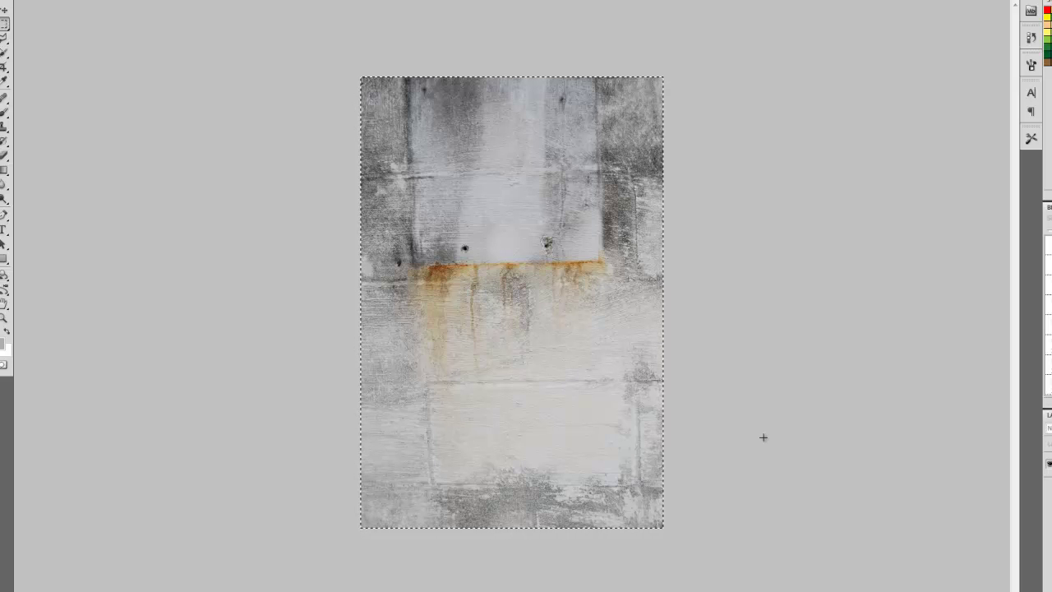
{"action": "left_click", "coordinate": [64, 1]}
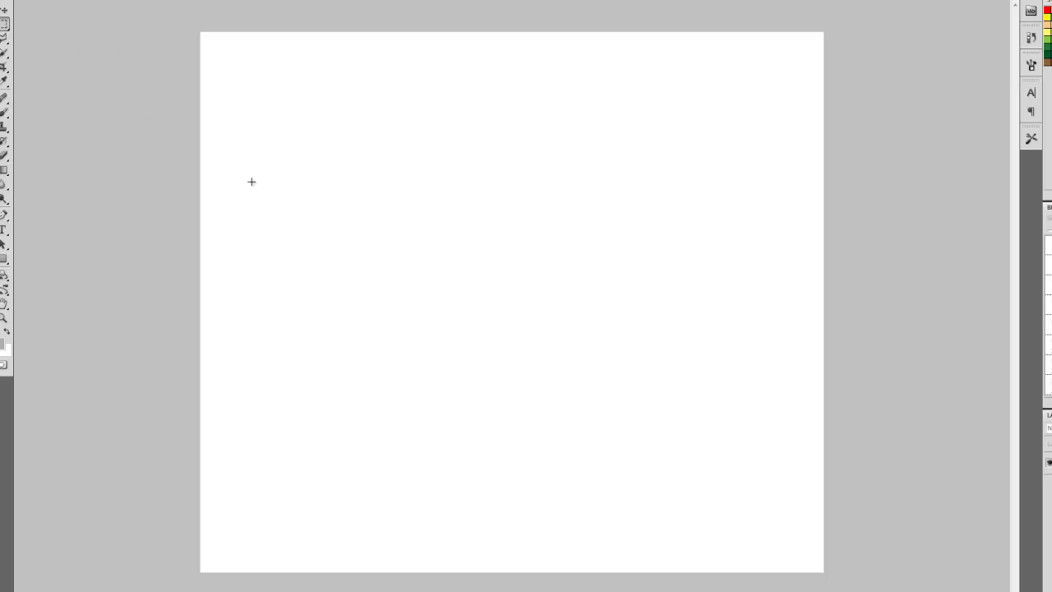
{"action": "key", "text": "ctrl+v"}
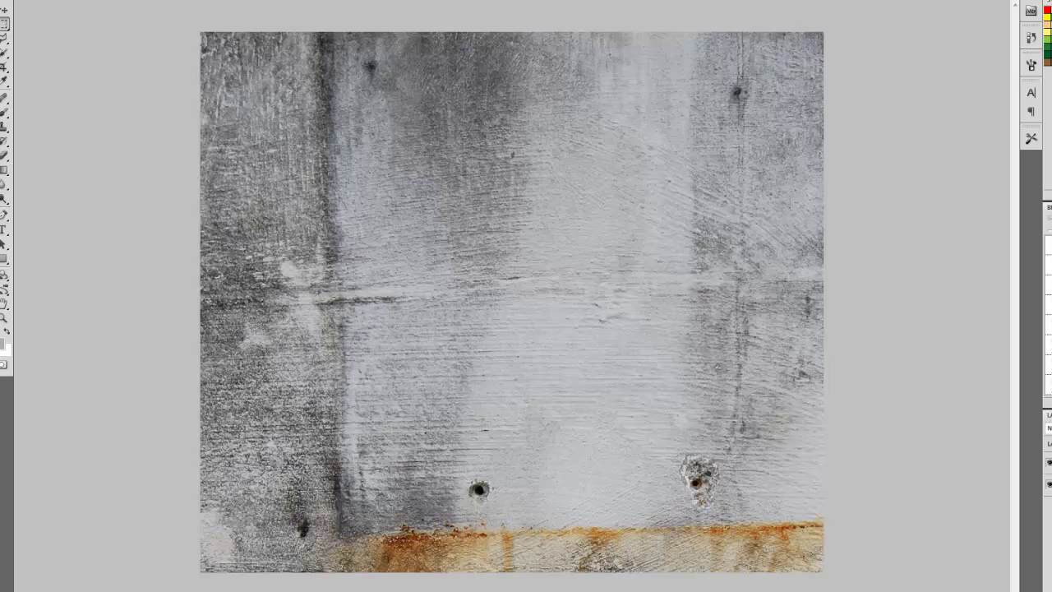
Move the pasted texture until its lower, dark-stained part fills the canvas, and close the grunge_grab_bag_02.jpg document.
{"action": "left_click_drag", "start_coordinate": [472, 294], "coordinate": [258, 121]}
{"action": "left_click_drag", "start_coordinate": [586, 386], "coordinate": [602, 145]}
{"action": "key", "text": "ctrl+z"}
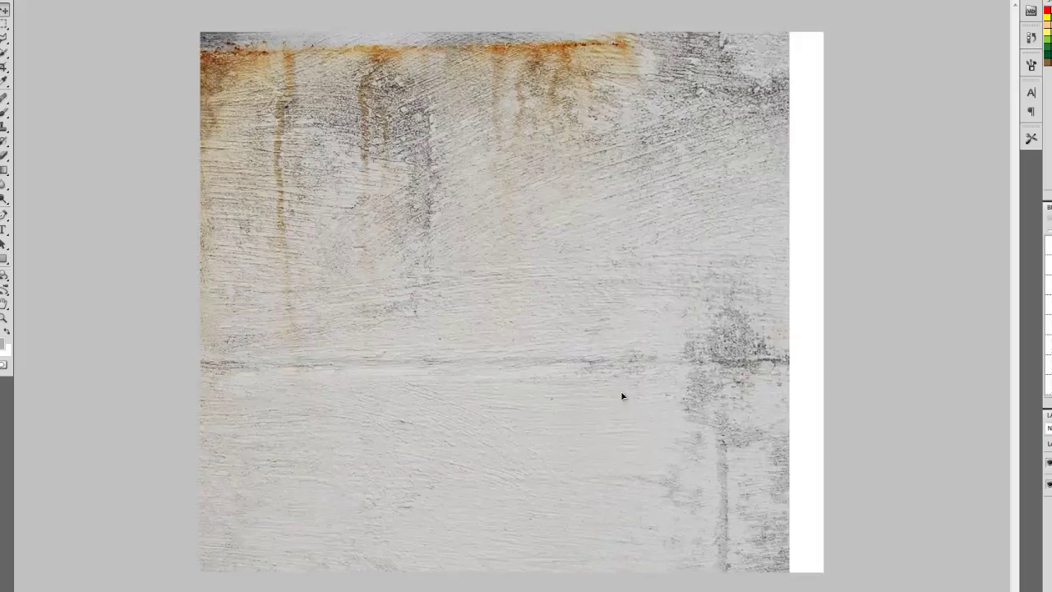
{"action": "left_click_drag", "start_coordinate": [622, 396], "coordinate": [648, 287]}
{"action": "left_click_drag", "start_coordinate": [655, 449], "coordinate": [666, 421]}
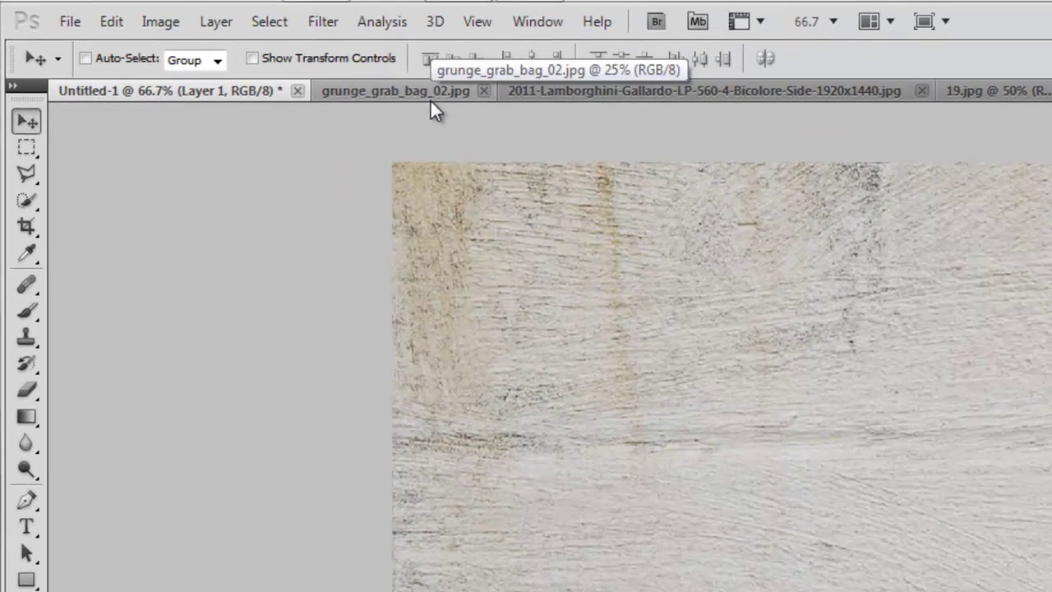
{"action": "left_click", "coordinate": [430, 98]}
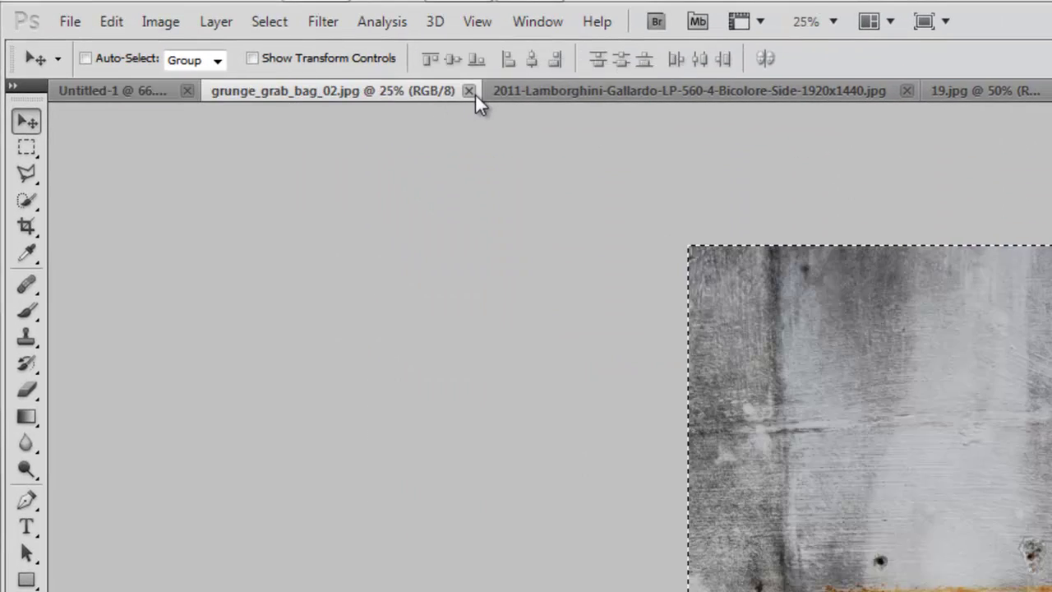
{"action": "left_click", "coordinate": [468, 91]}
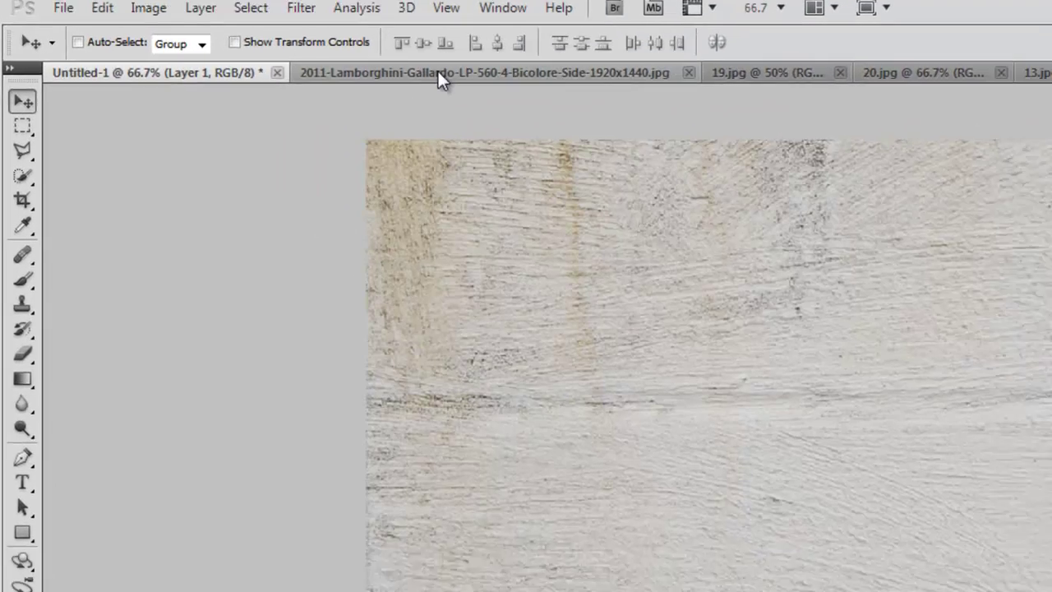
Select the orange car in the Lamborghini image at 100% zoom with the Quick Selection tool.
{"action": "left_click", "coordinate": [454, 93]}
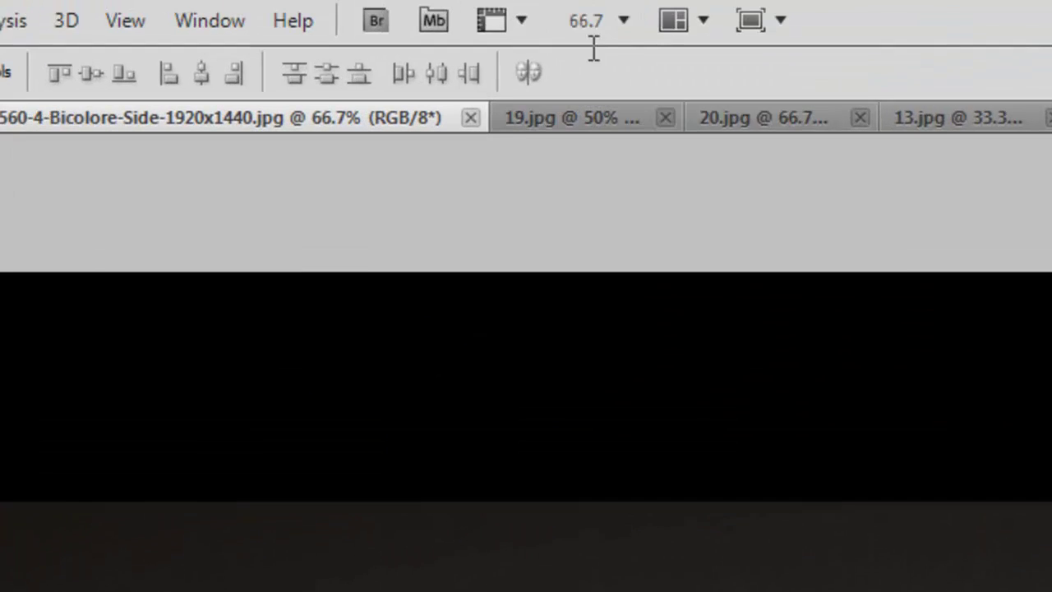
{"action": "left_click", "coordinate": [611, 43]}
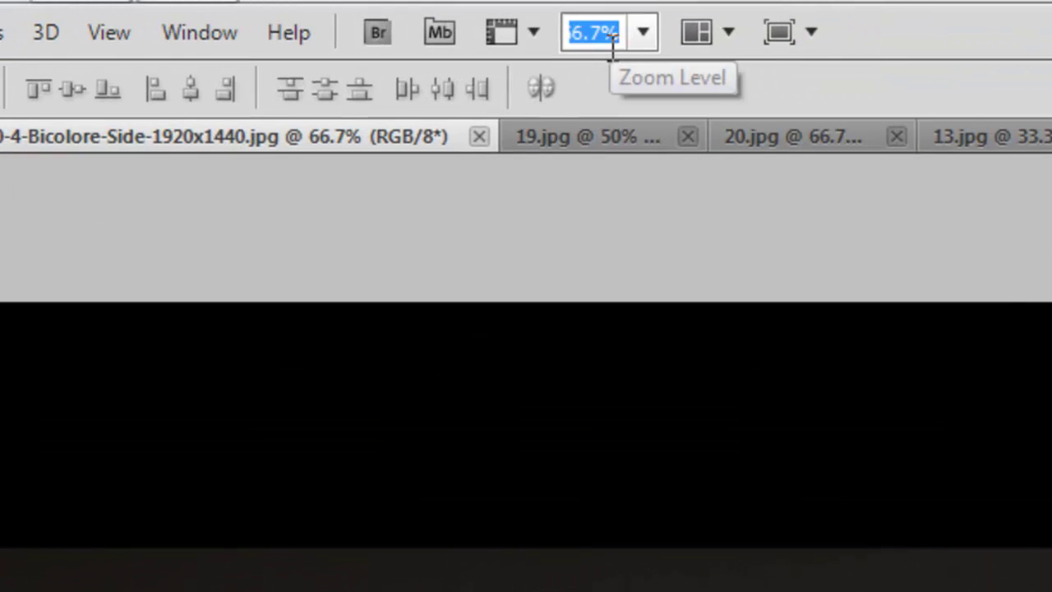
{"action": "key", "text": "BackSpace"}
{"action": "key", "text": "Return"}
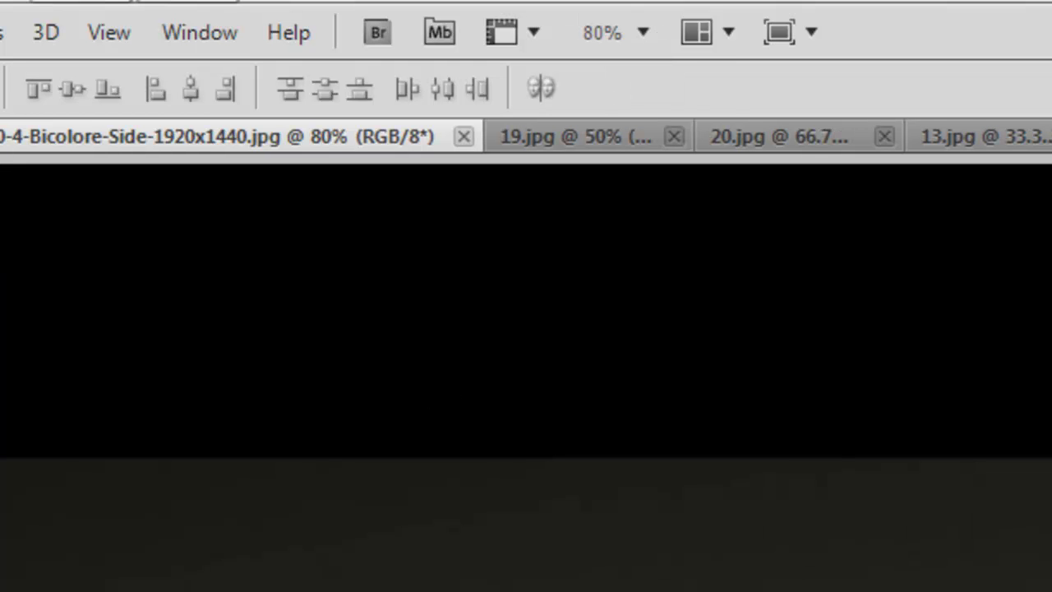
{"action": "left_click", "coordinate": [640, 33]}
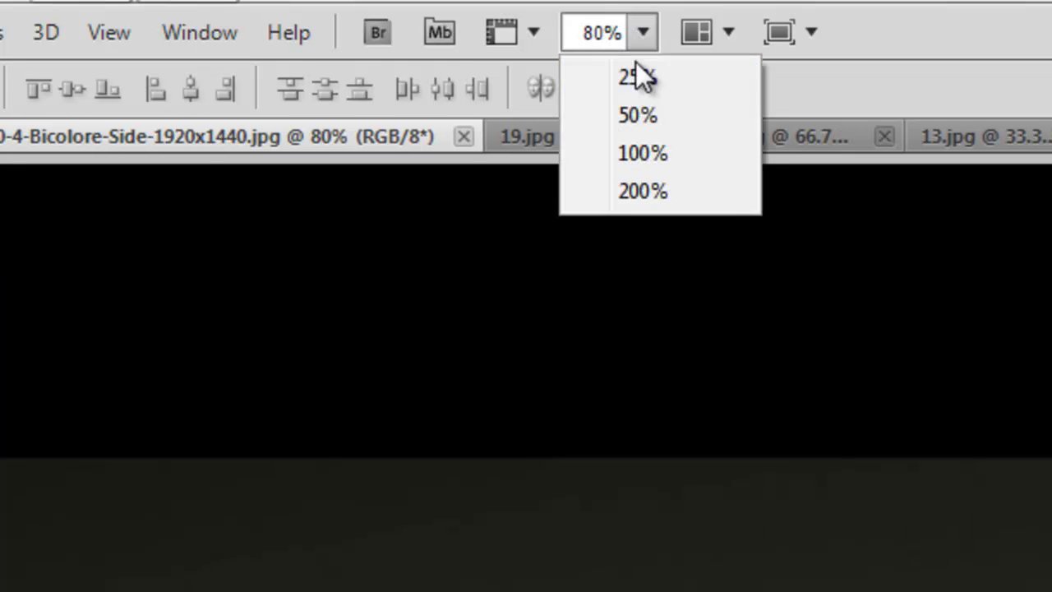
{"action": "left_click", "coordinate": [629, 153]}
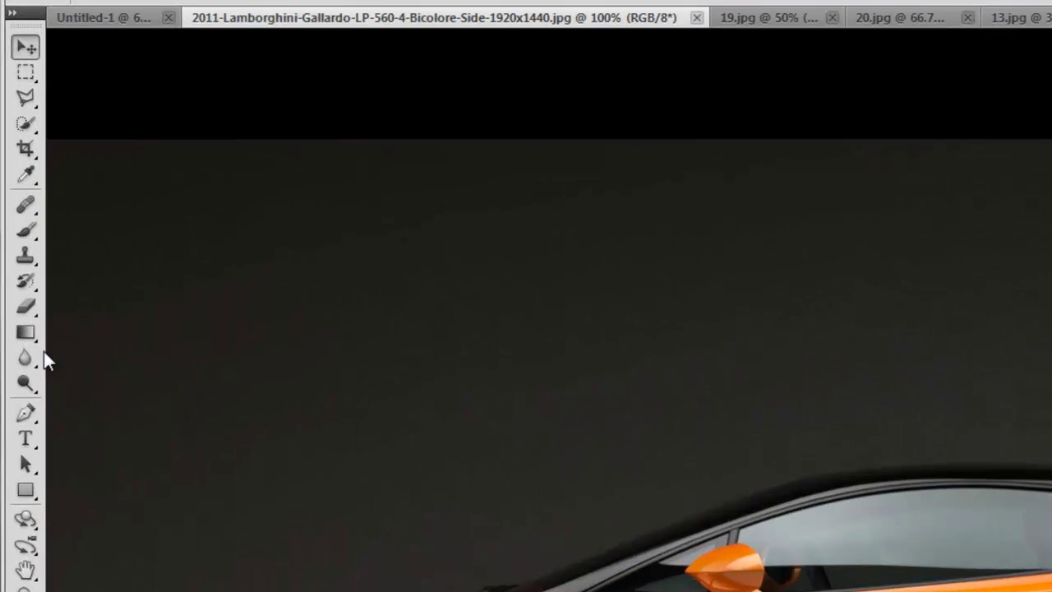
{"action": "left_click", "coordinate": [8, 71]}
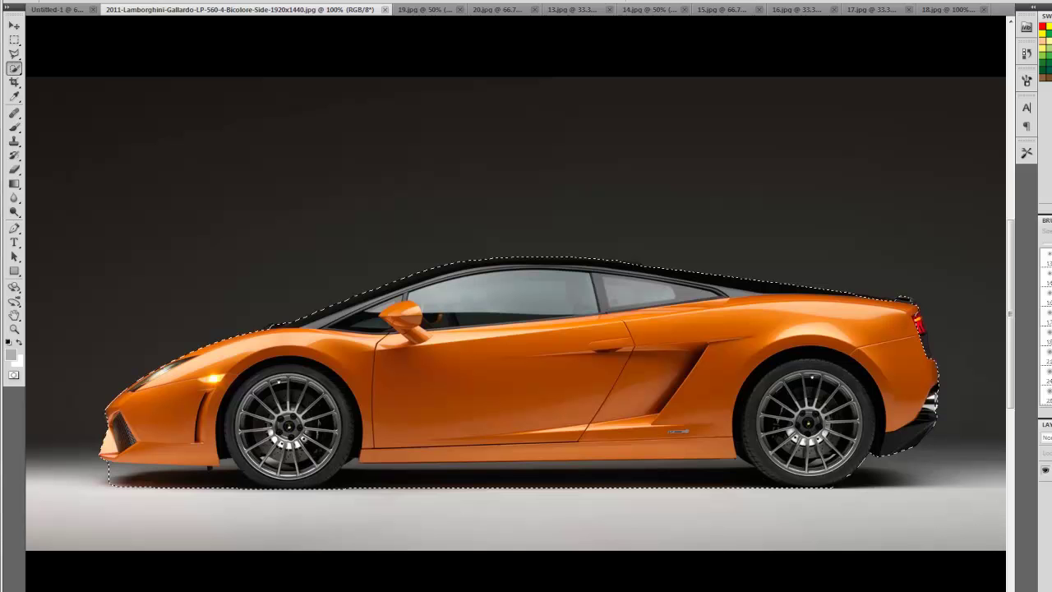
Refine the edge of the car selection with Smooth set to 8 and output to Selection.
{"action": "left_click", "coordinate": [143, 1]}
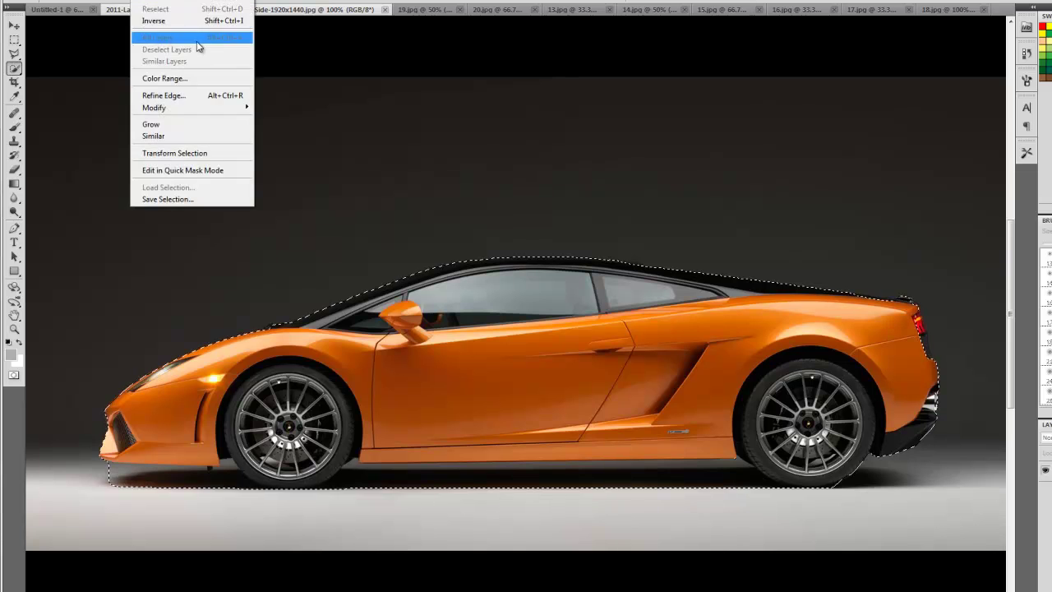
{"action": "left_click", "coordinate": [195, 93]}
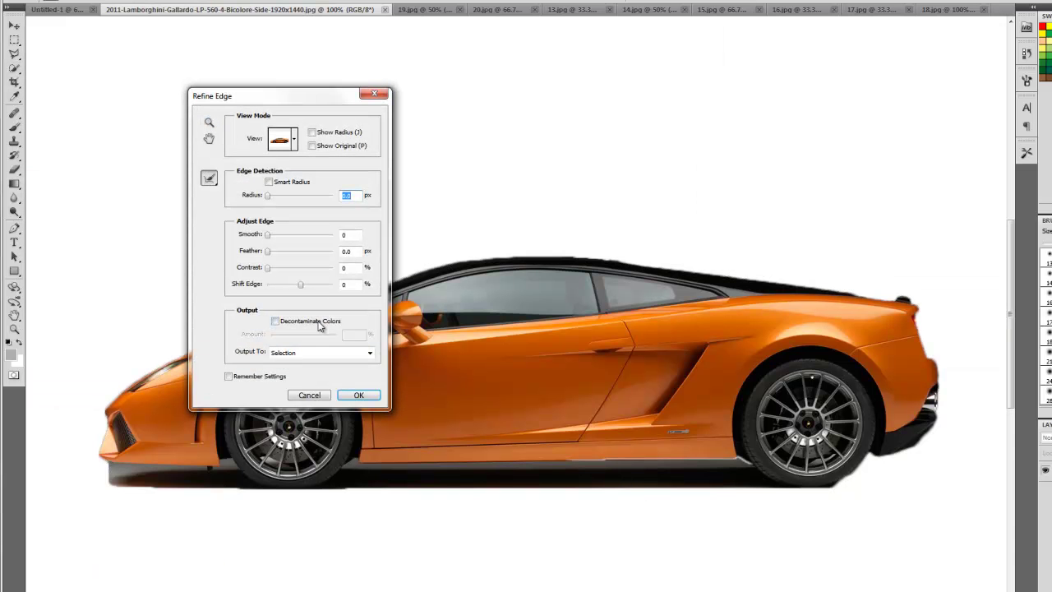
{"action": "left_click_drag", "start_coordinate": [268, 236], "coordinate": [272, 237]}
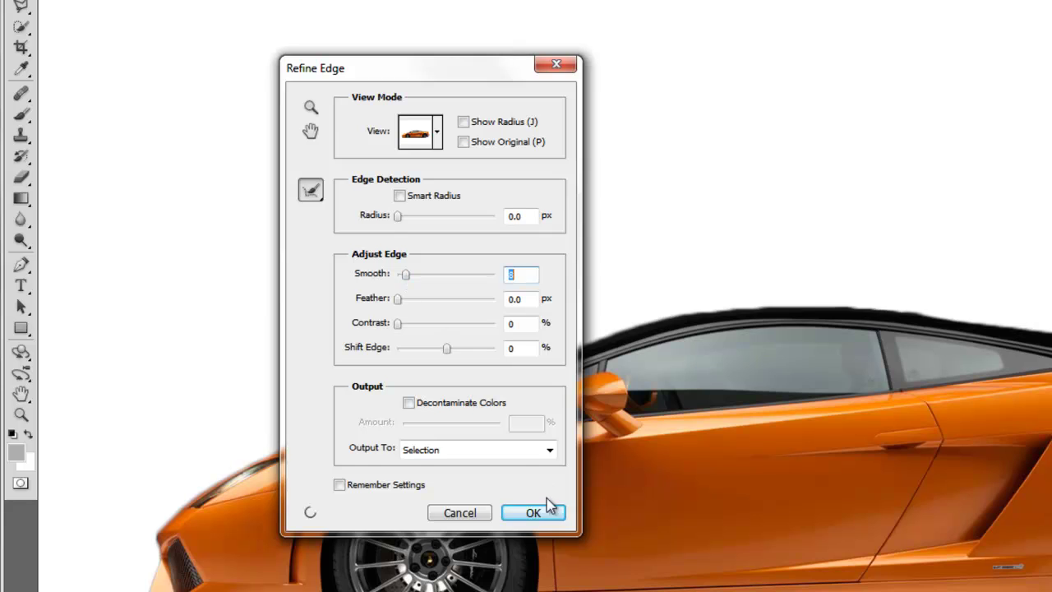
{"action": "left_click", "coordinate": [546, 510]}
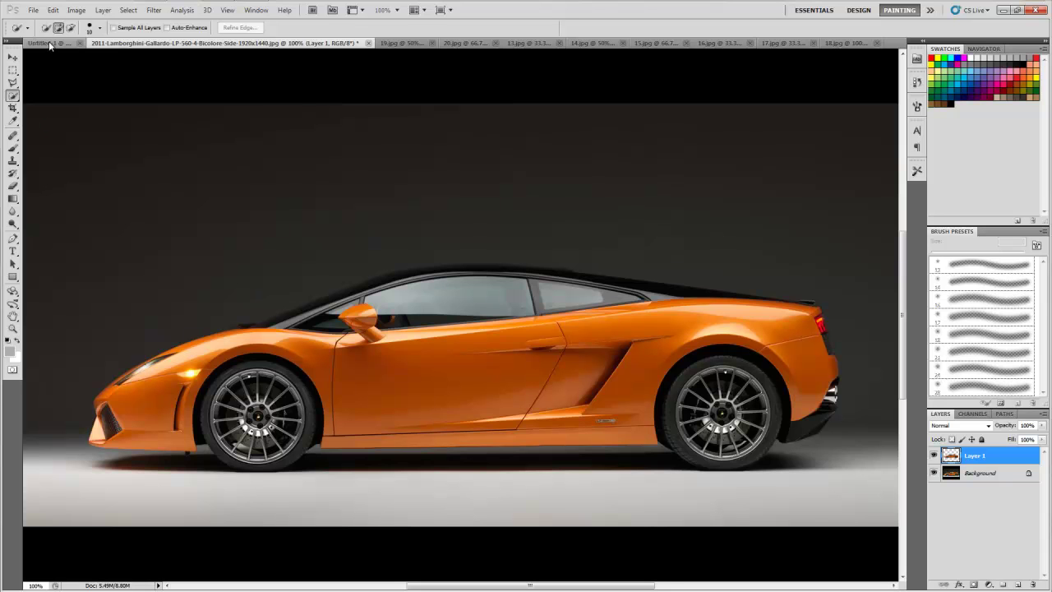
Paste the cut-out car into Untitled-1 above the texture and flip the whole canvas horizontally.
{"action": "left_click_drag", "start_coordinate": [50, 45], "coordinate": [188, 206]}
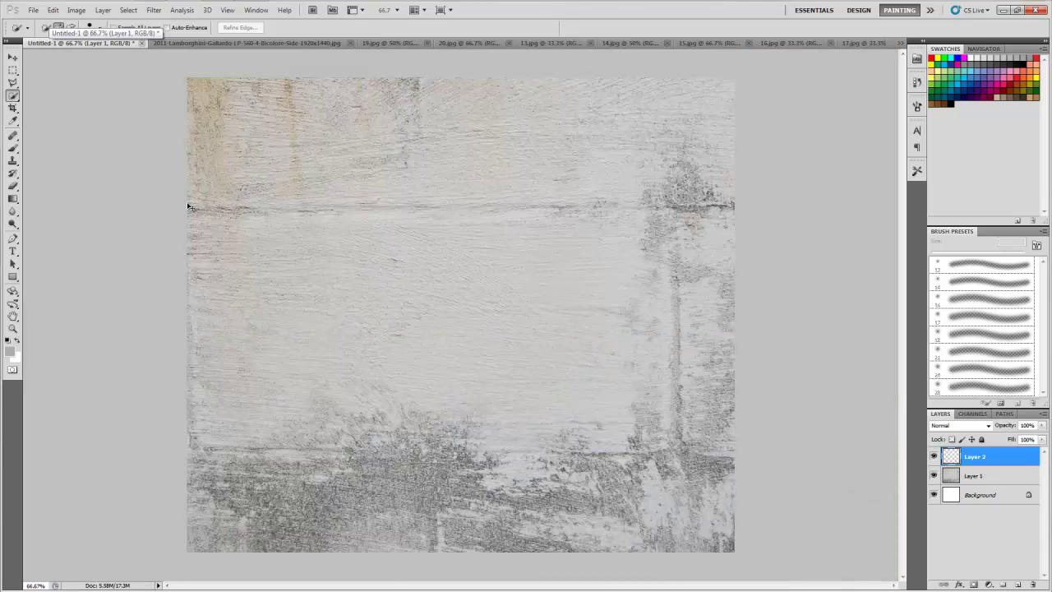
{"action": "key", "text": "ctrl+z"}
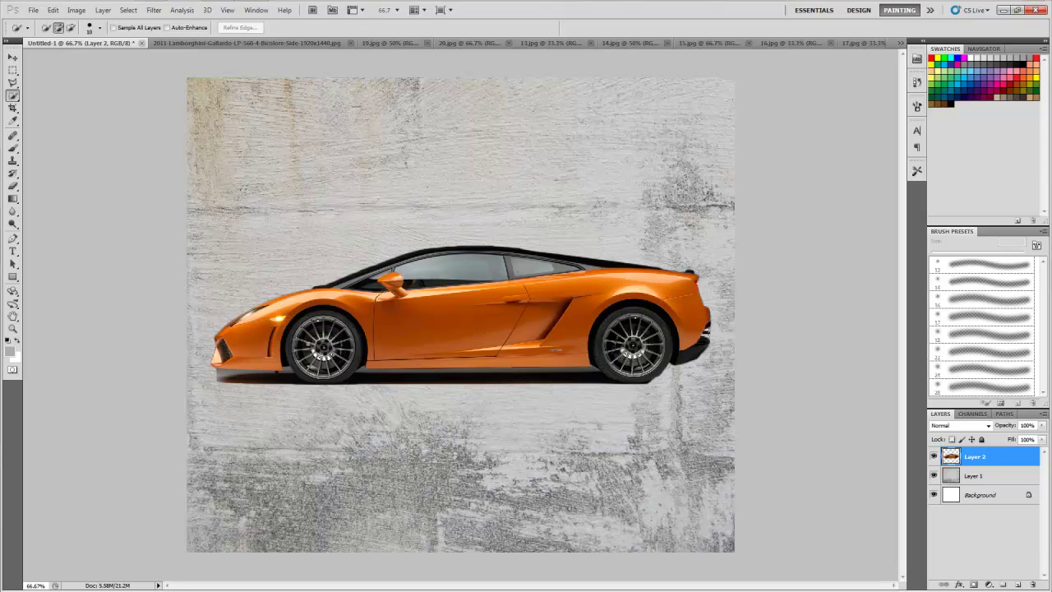
{"action": "left_click", "coordinate": [82, 14]}
{"action": "mouse_move", "coordinate": [135, 110]}
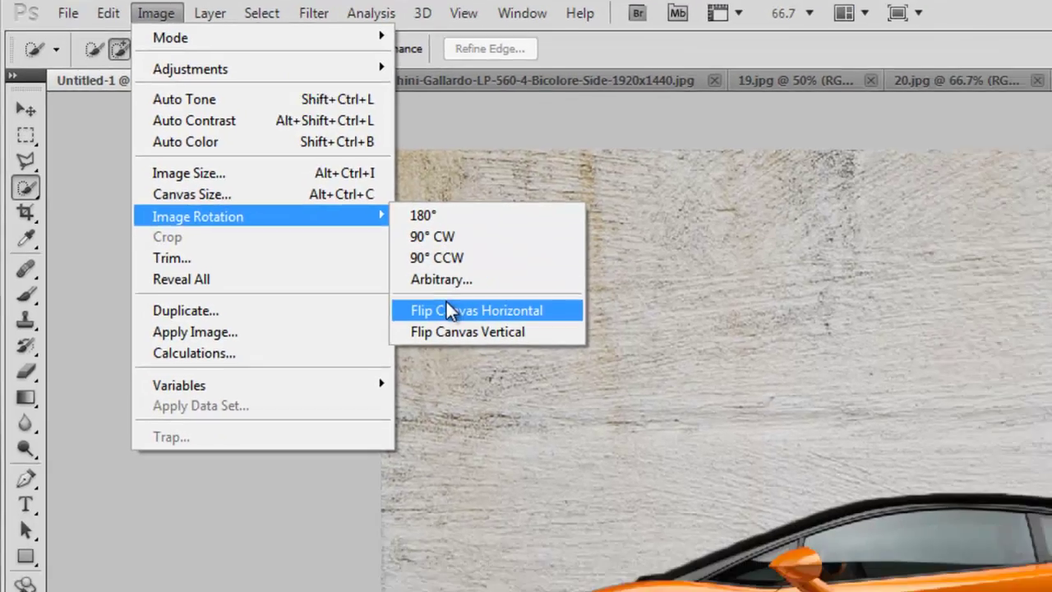
{"action": "left_click", "coordinate": [458, 323]}
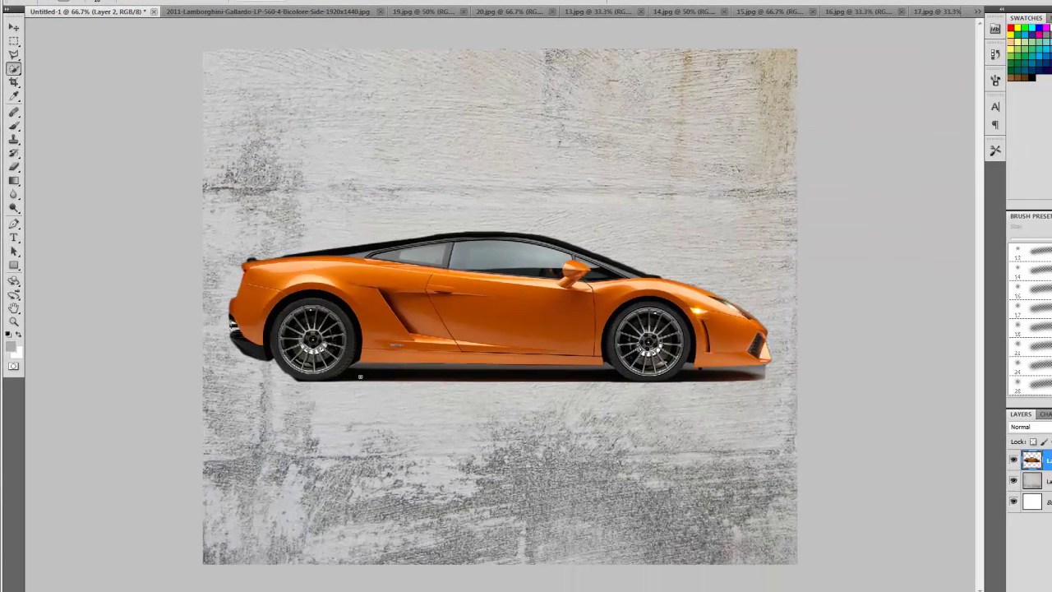
Scale the car down with Free Transform and reposition it over the concrete texture.
{"action": "key", "text": "ctrl+t"}
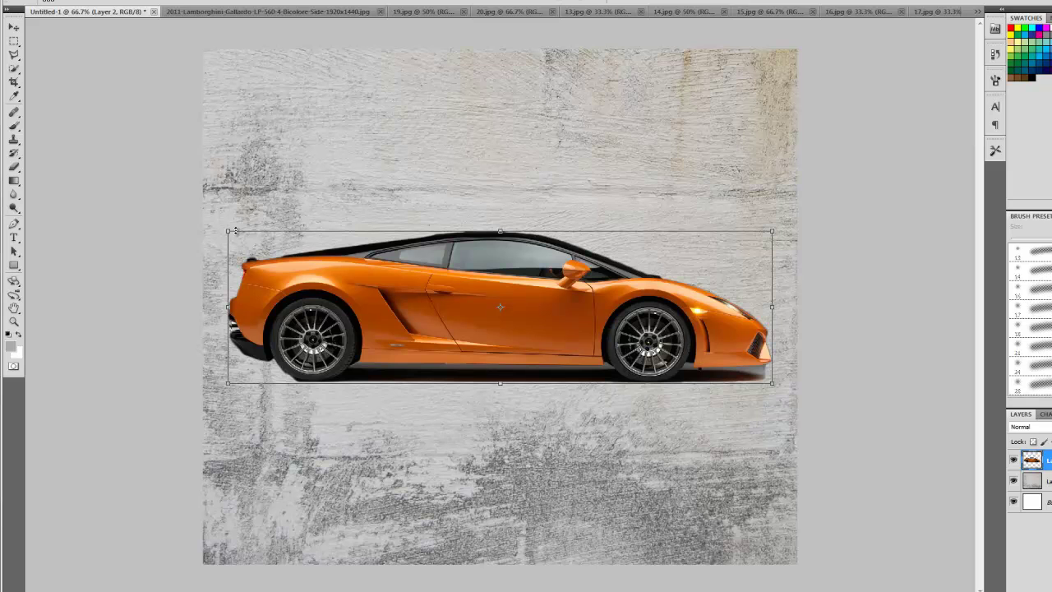
{"action": "left_click_drag", "start_coordinate": [232, 235], "coordinate": [319, 249]}
{"action": "left_click_drag", "start_coordinate": [388, 286], "coordinate": [356, 283]}
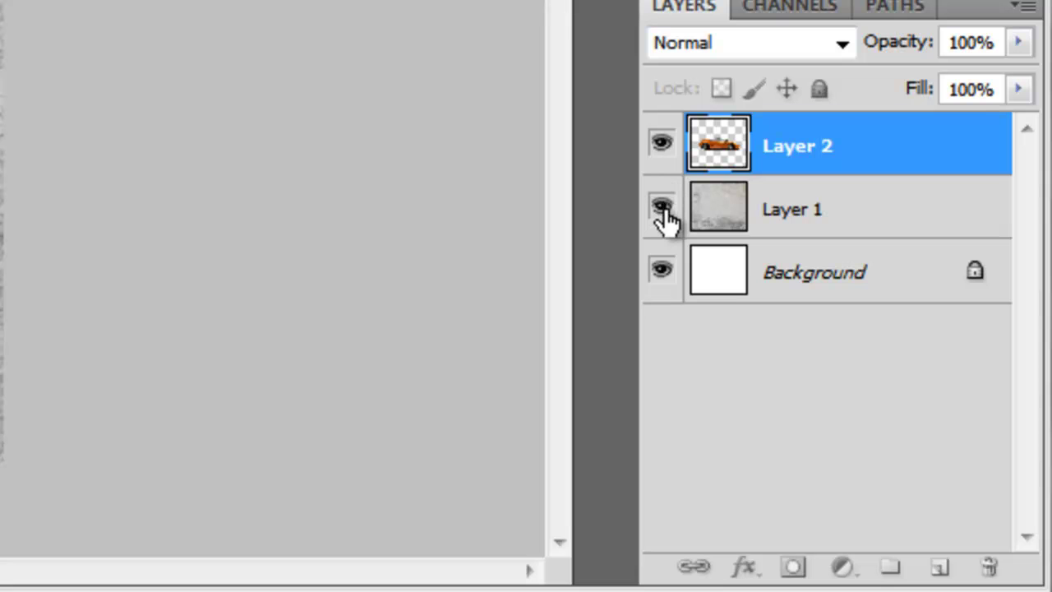
Hide the car layer and marquee-select a full-width rectangle over the lower part of the canvas.
{"action": "left_click", "coordinate": [660, 146]}
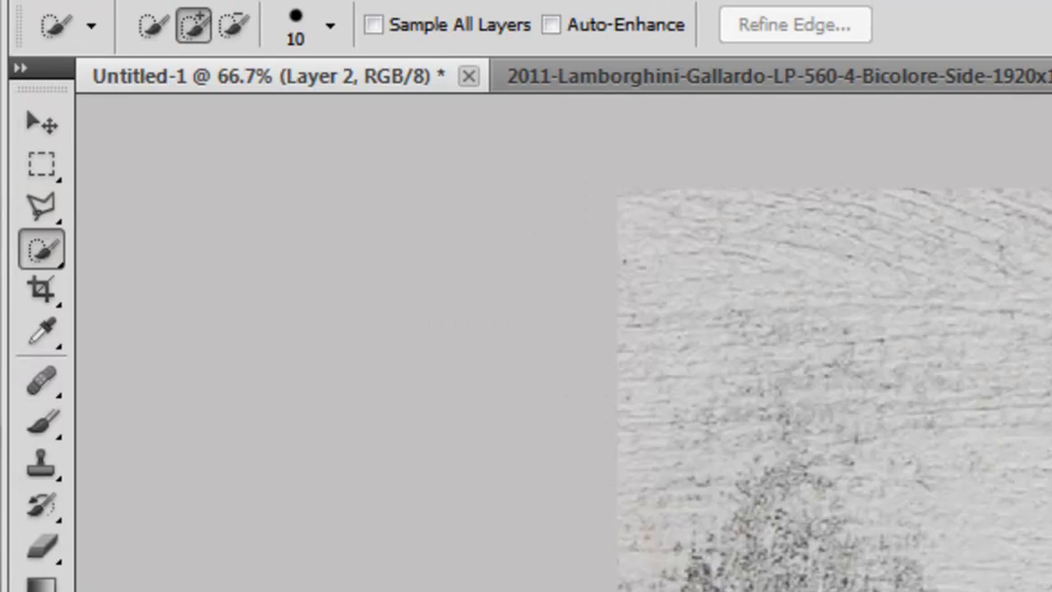
{"action": "left_click", "coordinate": [41, 151]}
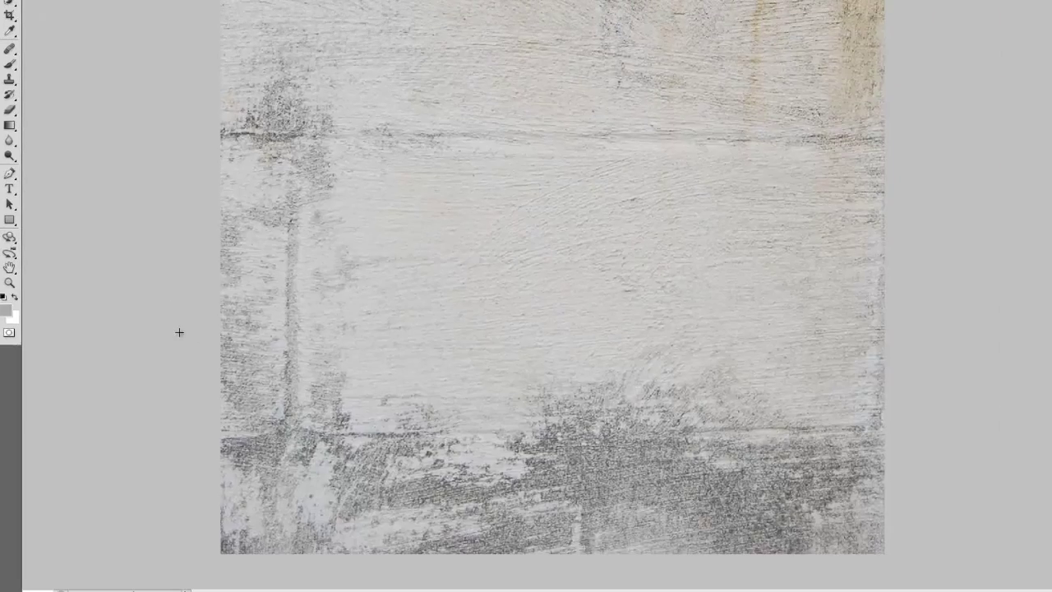
{"action": "left_click_drag", "start_coordinate": [219, 345], "coordinate": [1024, 570]}
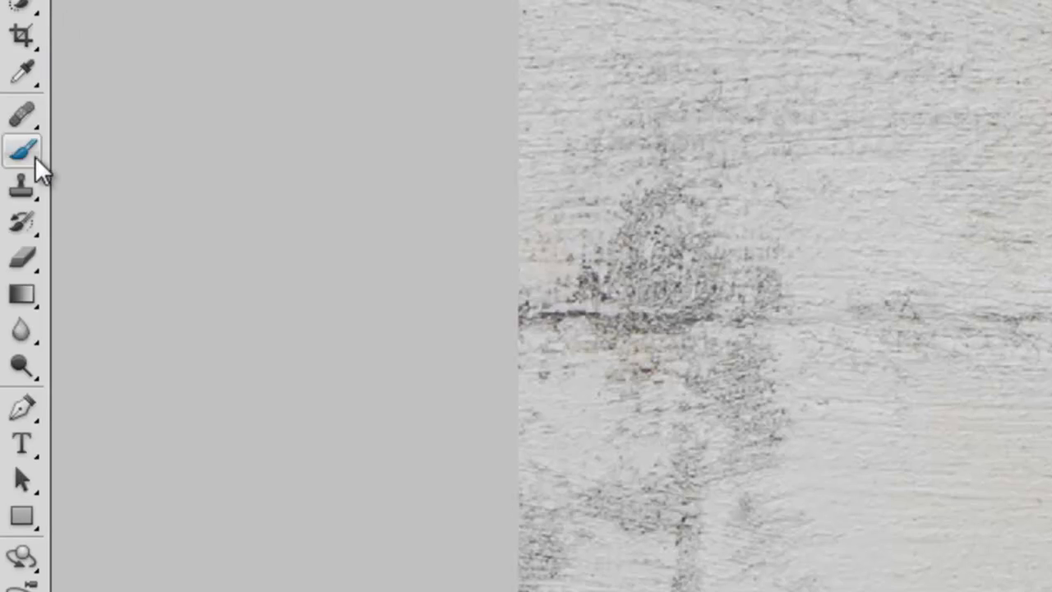
Fill the selected lower area with a vertical gradient from white down to black on its own layer, and lower that layer's opacity.
{"action": "left_click", "coordinate": [13, 173]}
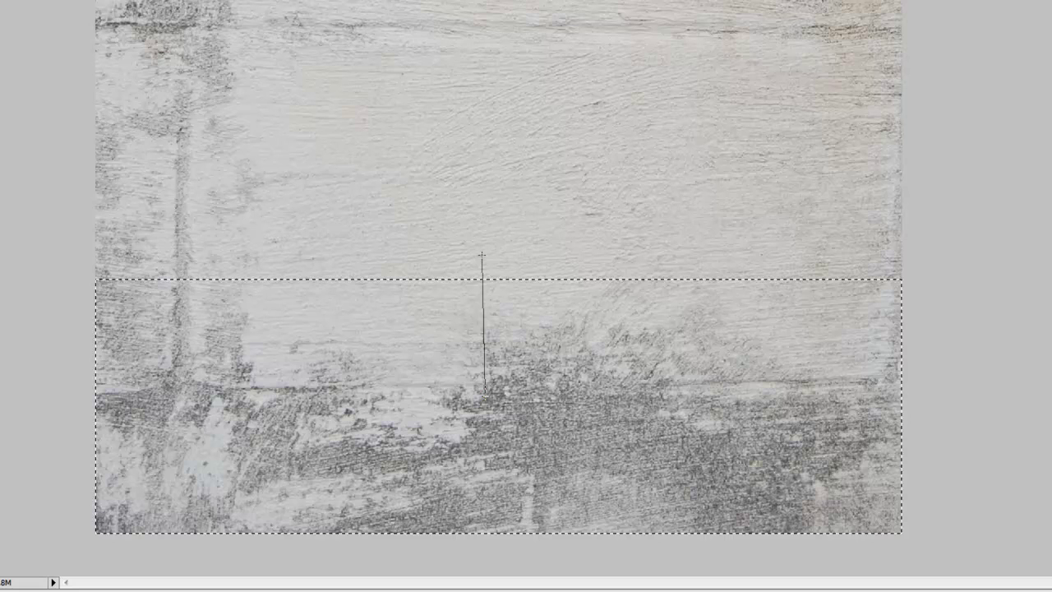
{"action": "left_click_drag", "start_coordinate": [486, 393], "coordinate": [487, 393]}
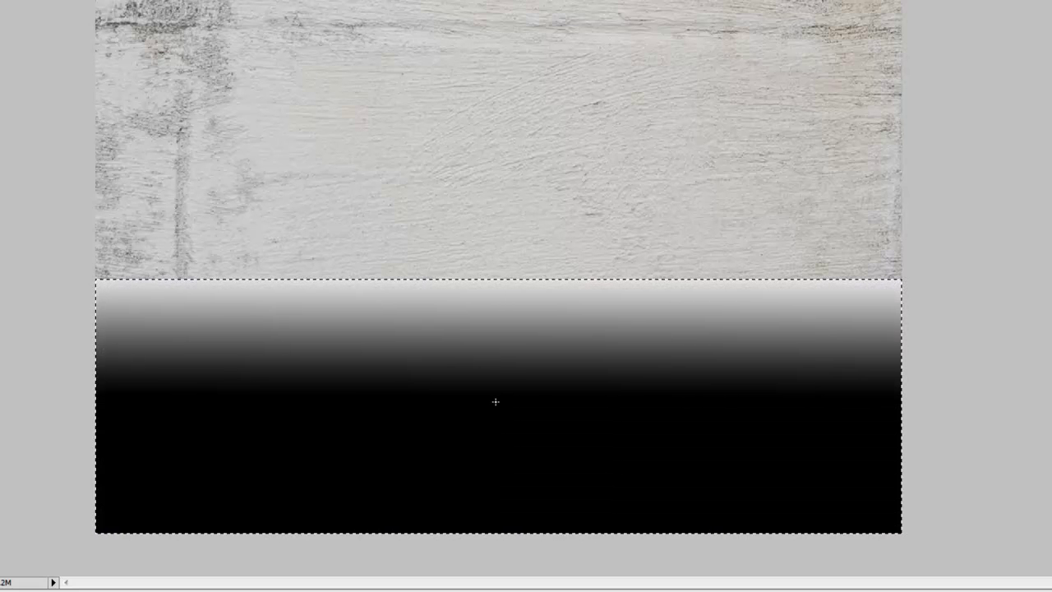
{"action": "left_click_drag", "start_coordinate": [500, 262], "coordinate": [495, 254]}
{"action": "left_click_drag", "start_coordinate": [506, 435], "coordinate": [506, 231]}
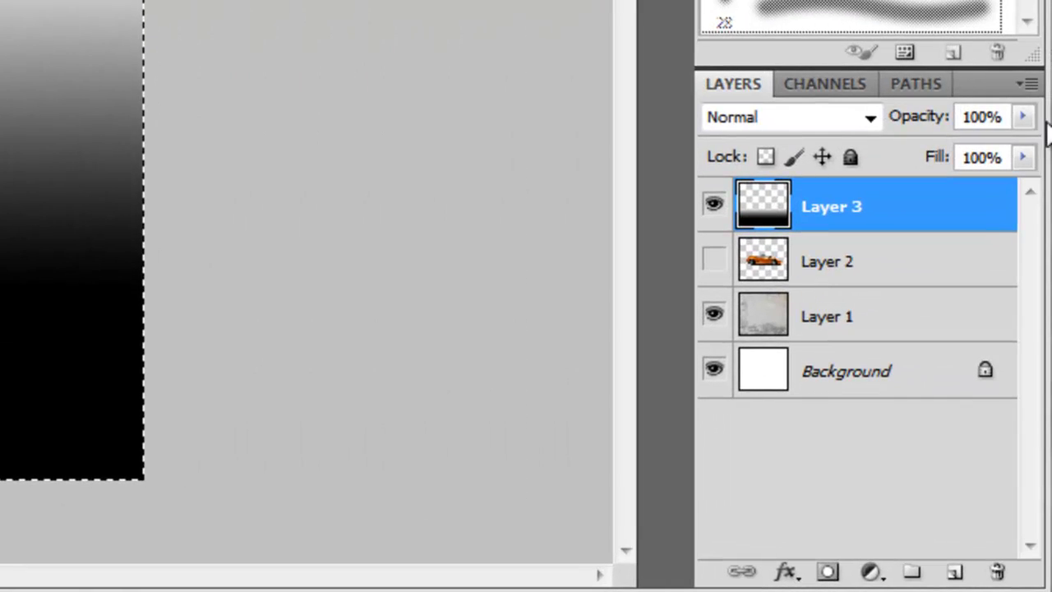
{"action": "left_click_drag", "start_coordinate": [1028, 122], "coordinate": [985, 152]}
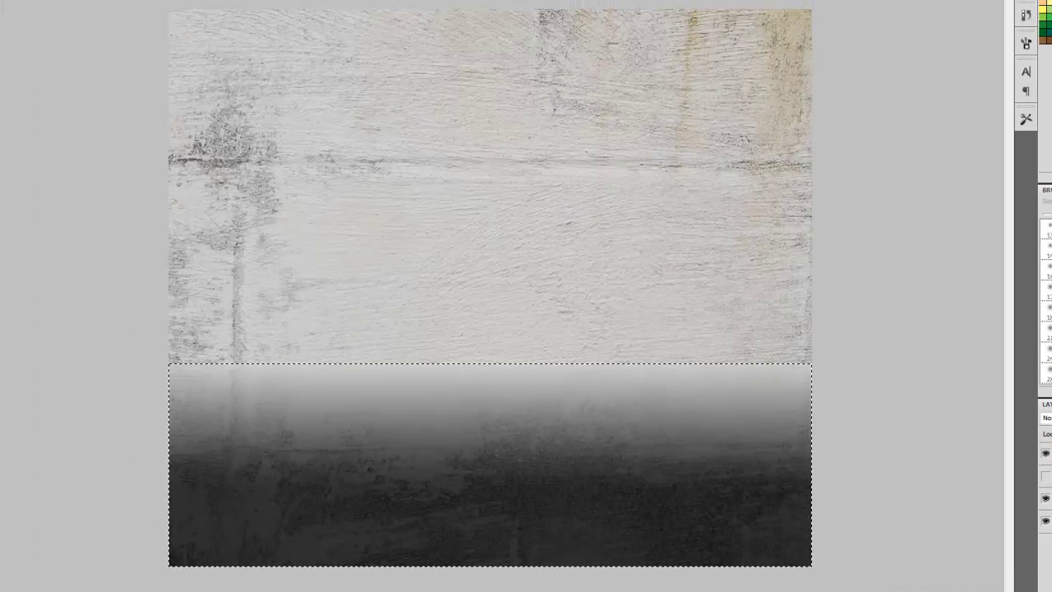
Show the car layer again, bring it above the gradient floor layer, and clear the selection.
{"action": "left_click", "coordinate": [858, 354]}
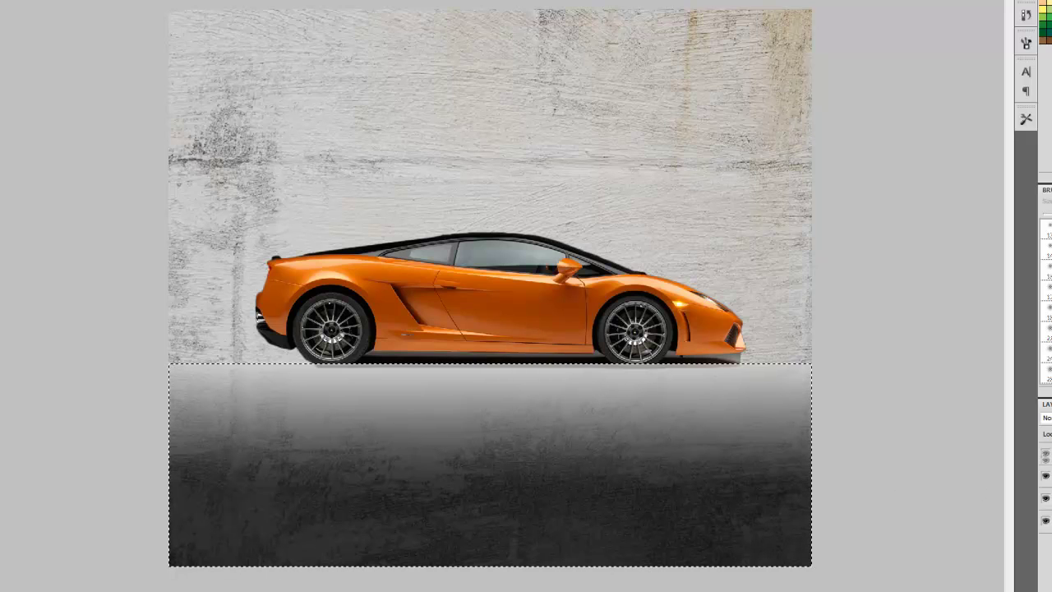
{"action": "key", "text": "ctrl+]"}
{"action": "key", "text": "ctrl+d"}
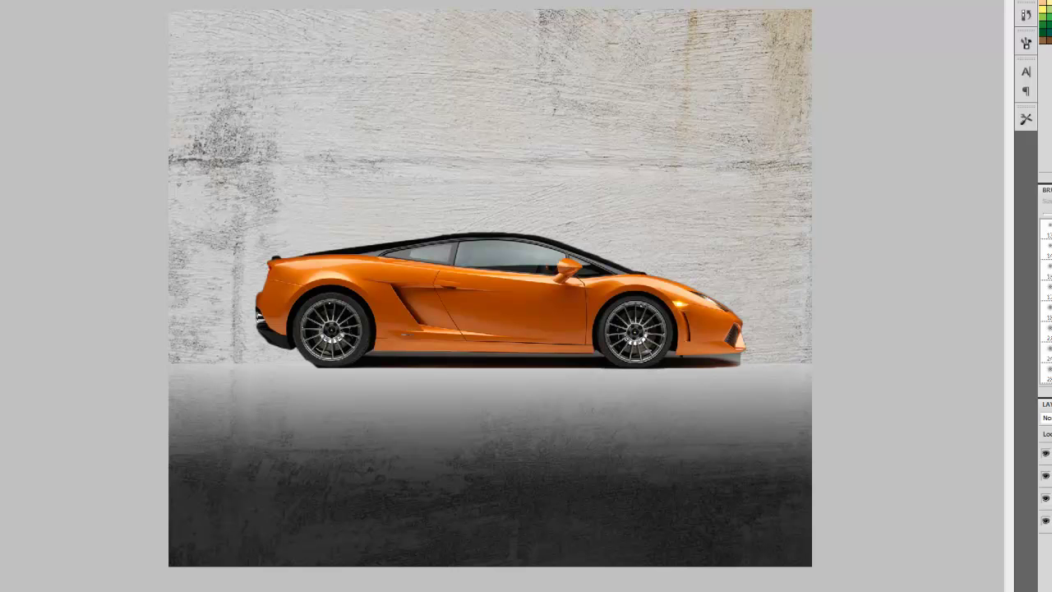
Move the car down with Free Transform so its wheels stand on the floor, nearer the canvas's right edge.
{"action": "key", "text": "ctrl+t"}
{"action": "left_click_drag", "start_coordinate": [564, 322], "coordinate": [549, 336]}
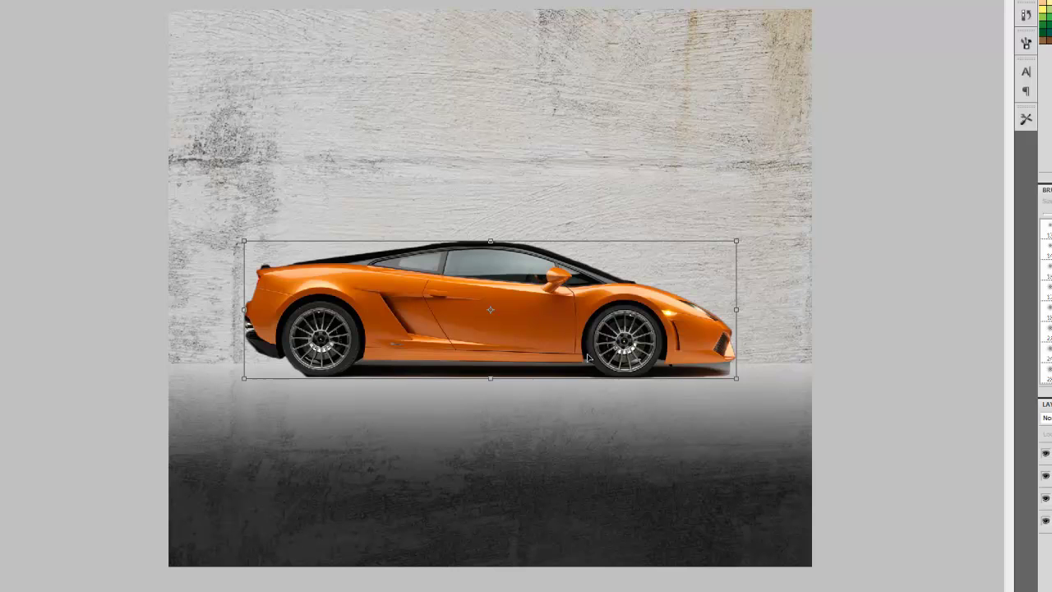
{"action": "left_click_drag", "start_coordinate": [590, 356], "coordinate": [648, 361]}
{"action": "key", "text": "Return"}
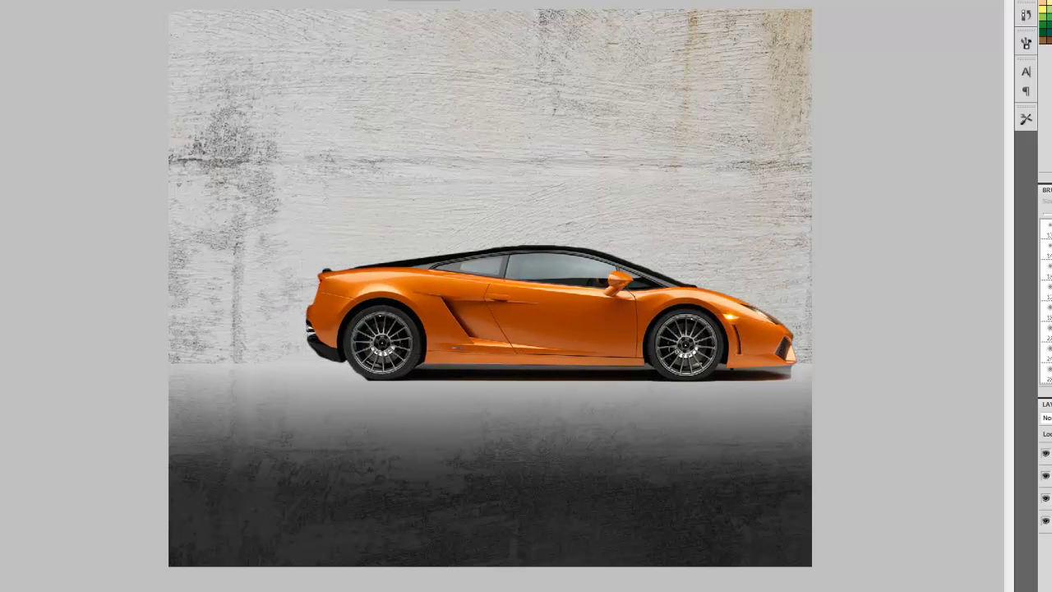
{"action": "key", "text": "ctrl+plus"}
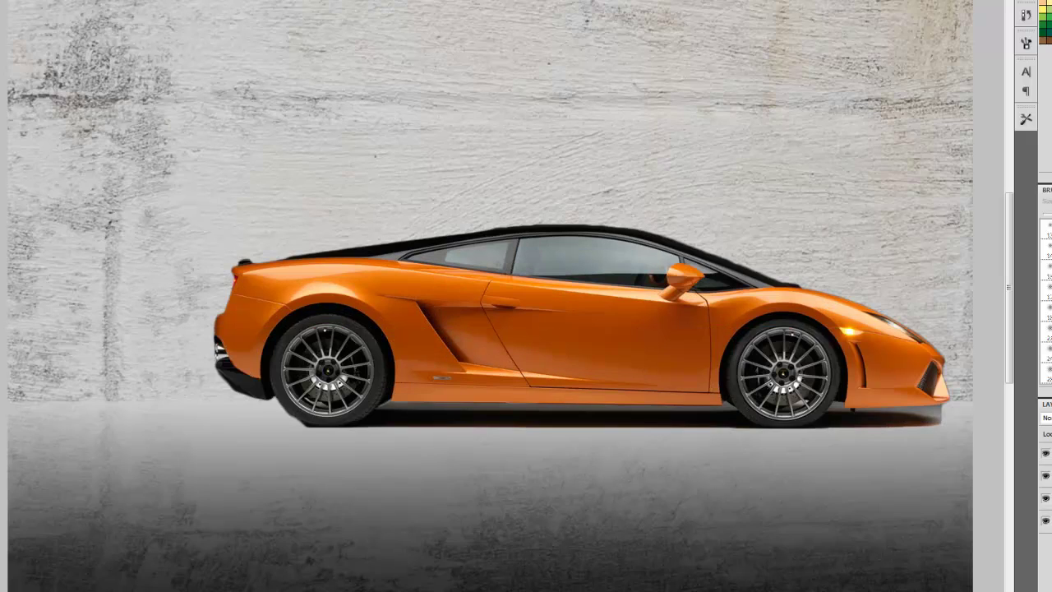
{"action": "scroll", "coordinate": [501, 296], "scroll_direction": "right", "scroll_amount": 5}
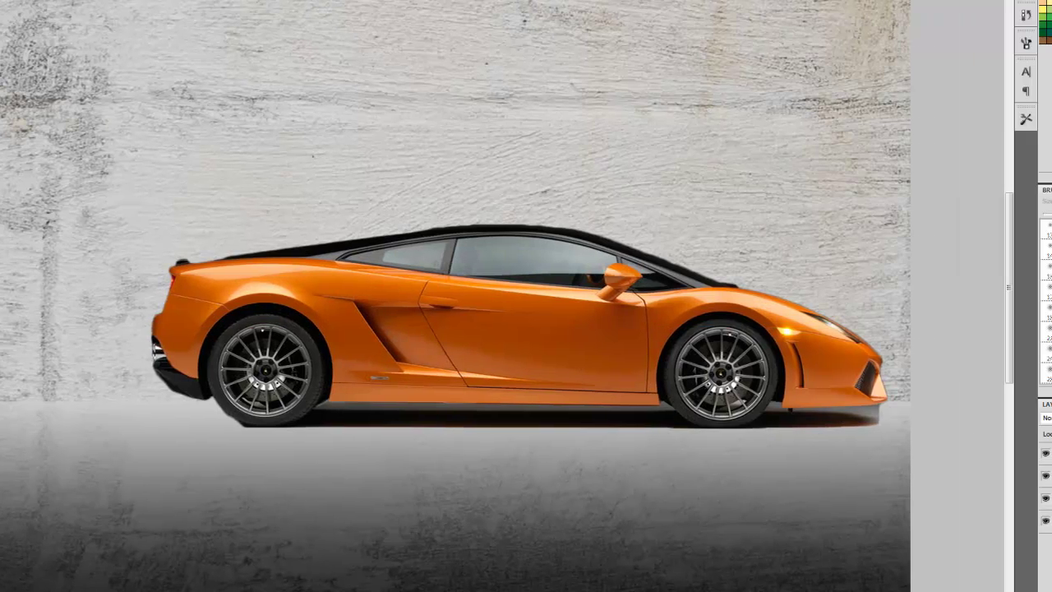
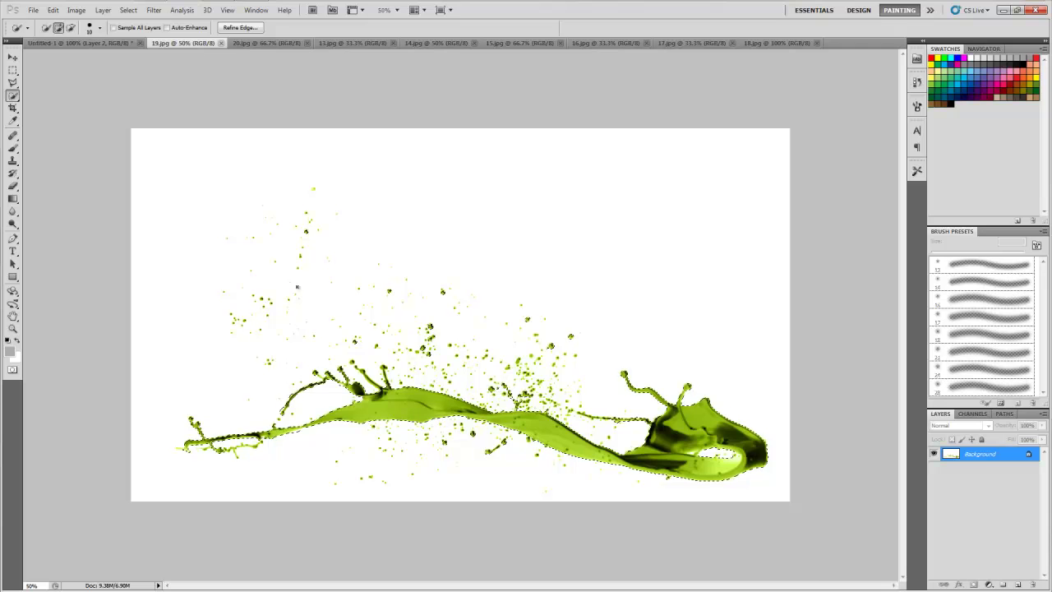
Paste the copied green paint splash into Untitled-1 and scale it to about 57% width and 38% height with Free Transform.
{"action": "left_click", "coordinate": [78, 43]}
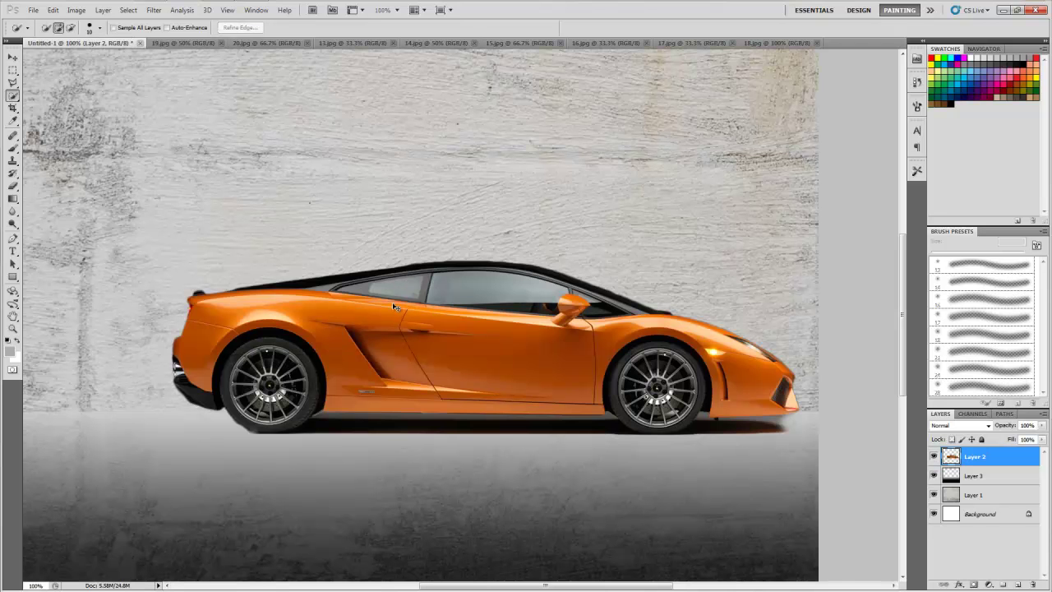
{"action": "key", "text": "ctrl+v"}
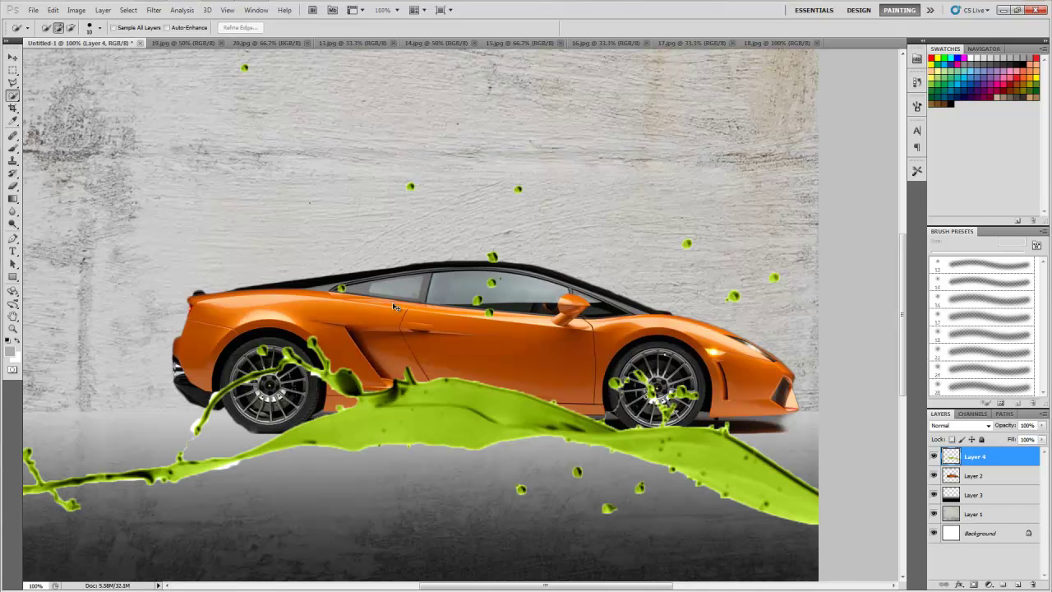
{"action": "key", "text": "ctrl+t"}
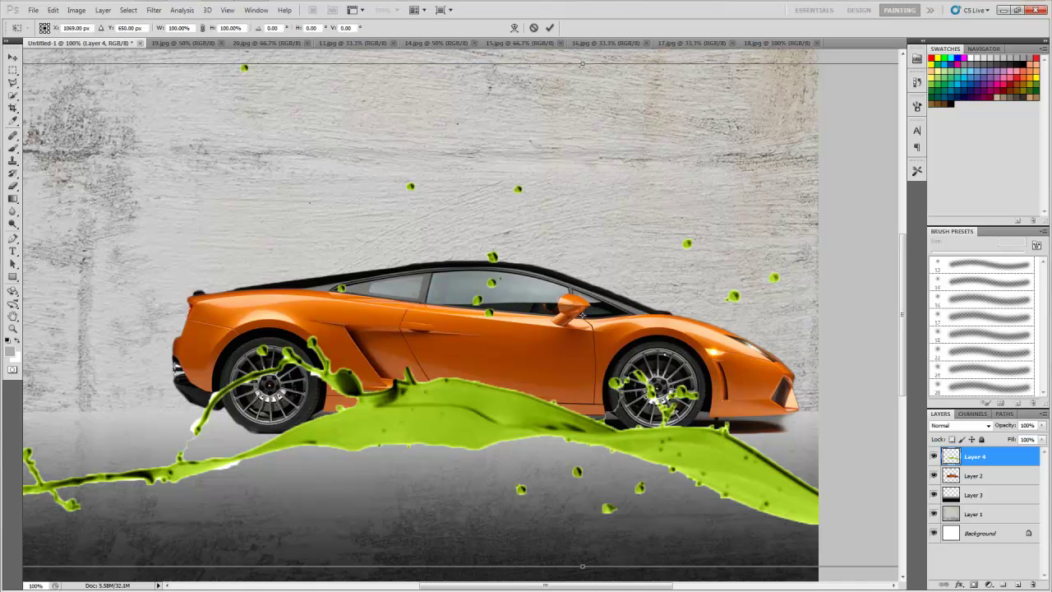
{"action": "left_click_drag", "start_coordinate": [493, 588], "coordinate": [433, 580]}
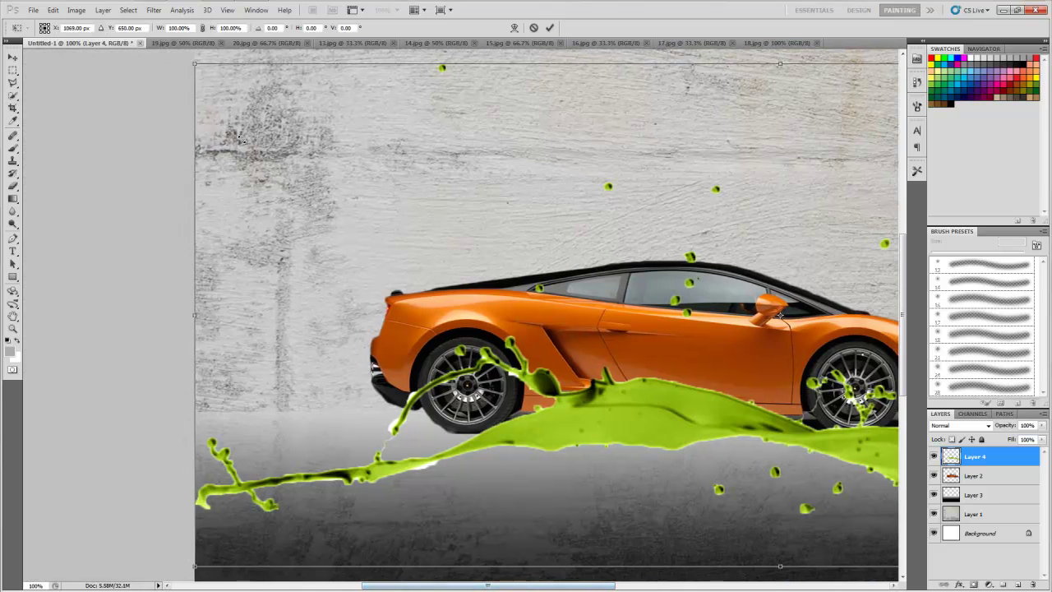
{"action": "left_click_drag", "start_coordinate": [676, 351], "coordinate": [710, 371]}
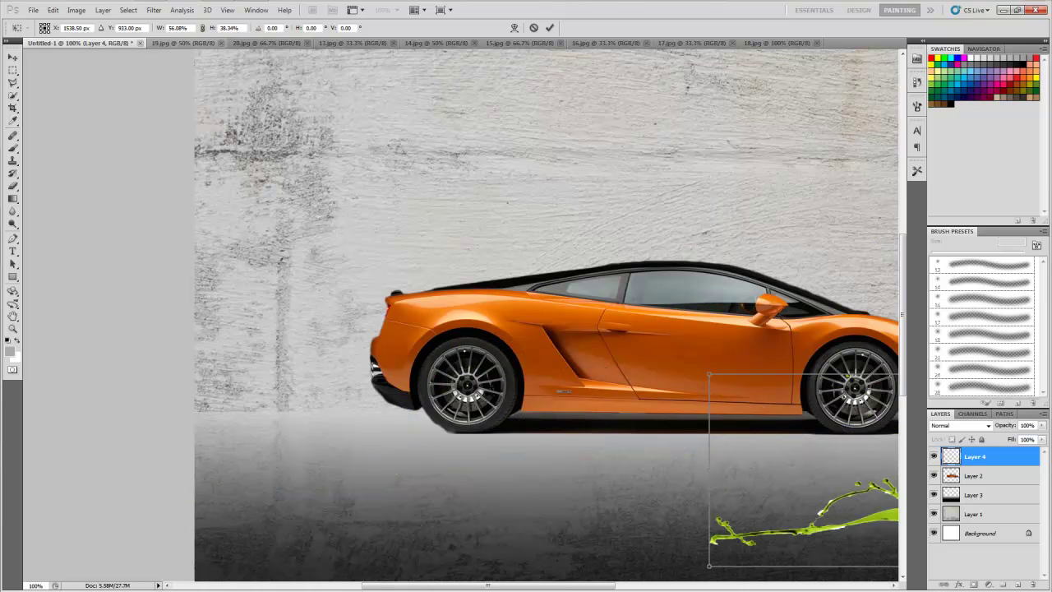
Resize the green splash further and move it over the car's rear wheel and bumper.
{"action": "left_click_drag", "start_coordinate": [538, 588], "coordinate": [640, 589]}
{"action": "left_click_drag", "start_coordinate": [584, 502], "coordinate": [255, 297]}
{"action": "left_click_drag", "start_coordinate": [466, 589], "coordinate": [419, 588]}
{"action": "left_click_drag", "start_coordinate": [171, 171], "coordinate": [463, 199]}
{"action": "left_click_drag", "start_coordinate": [524, 274], "coordinate": [489, 274]}
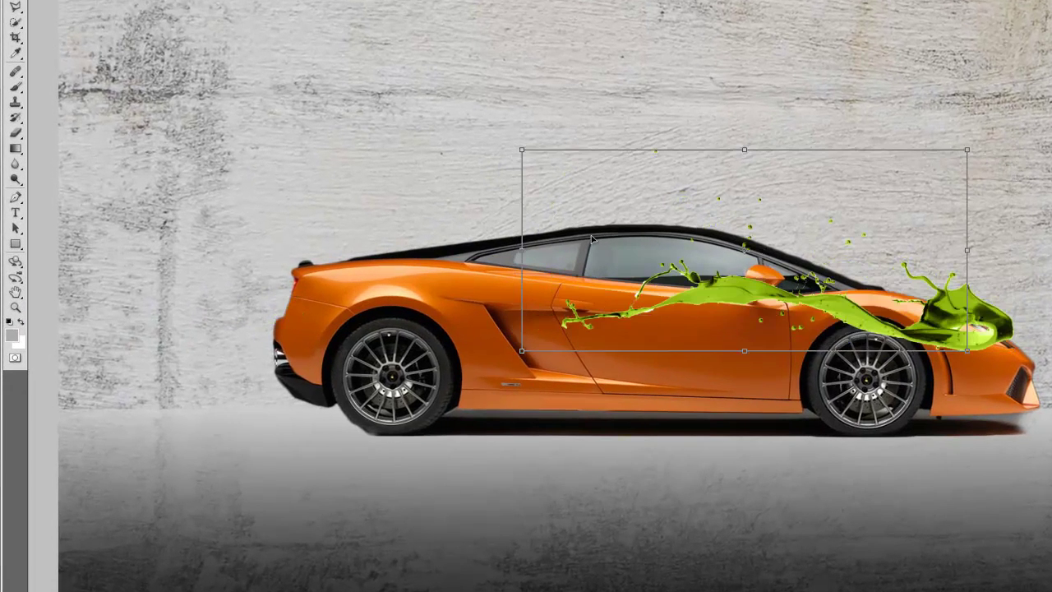
{"action": "left_click_drag", "start_coordinate": [573, 239], "coordinate": [531, 239]}
{"action": "left_click_drag", "start_coordinate": [189, 278], "coordinate": [184, 279]}
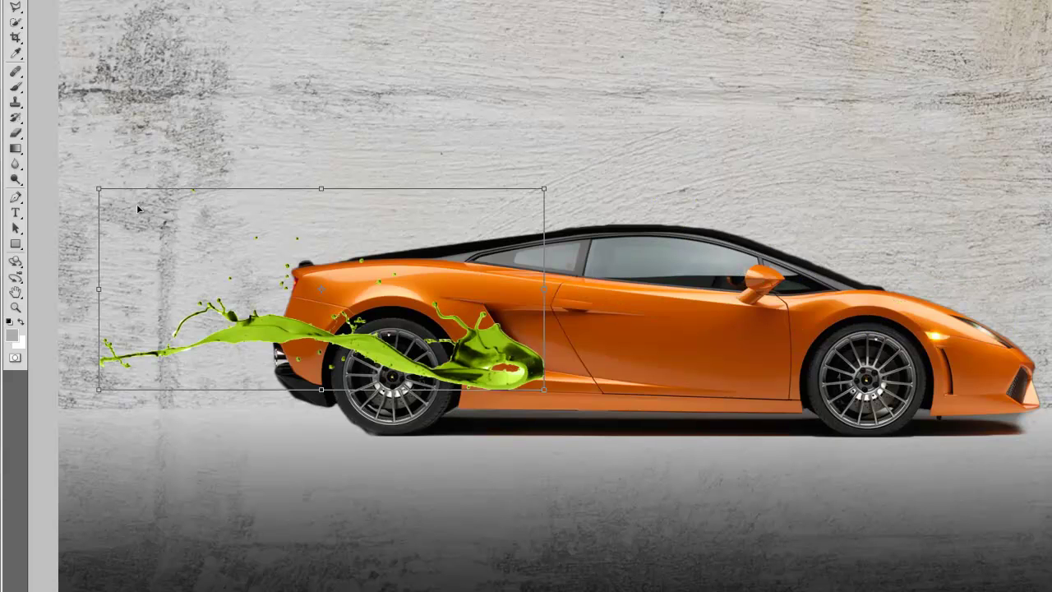
{"action": "left_click_drag", "start_coordinate": [97, 192], "coordinate": [111, 179]}
{"action": "left_click_drag", "start_coordinate": [174, 284], "coordinate": [120, 302]}
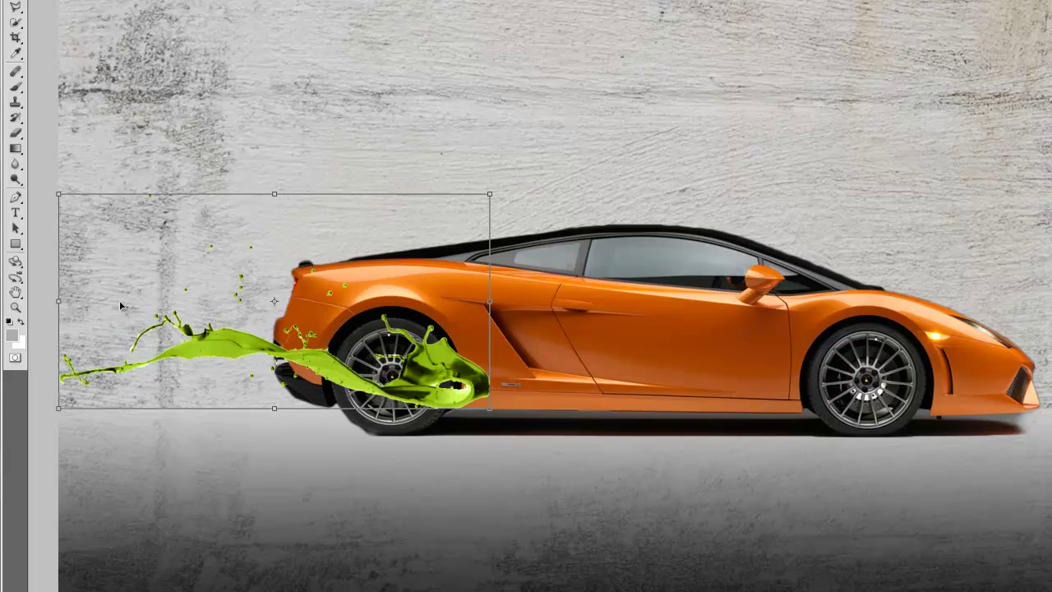
Raise the splash to the car's rear deck, rotate it slightly clockwise so it trails off the canvas edge, and apply the transform.
{"action": "left_click_drag", "start_coordinate": [247, 281], "coordinate": [228, 179]}
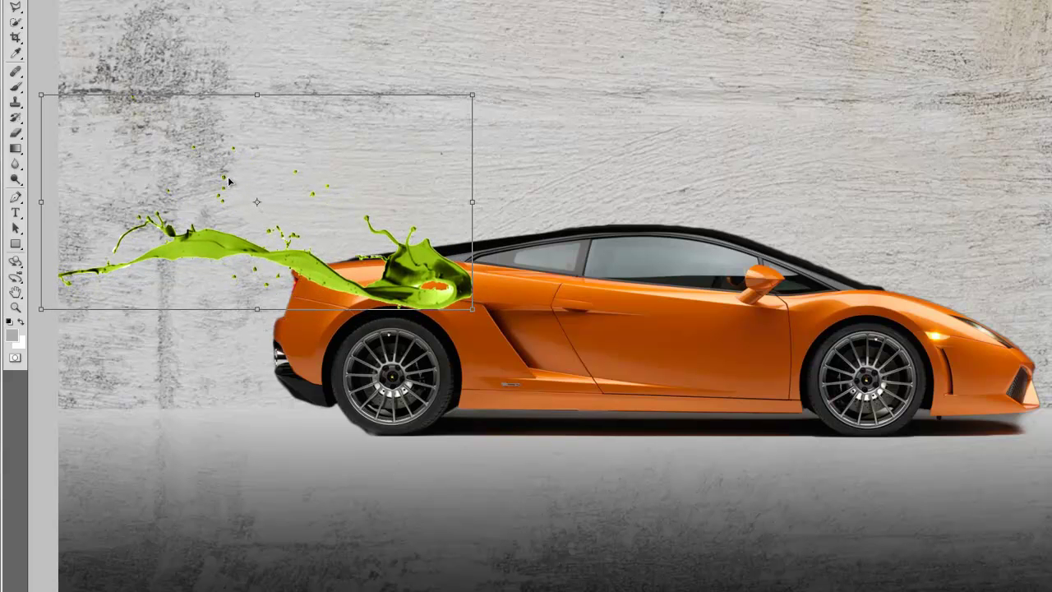
{"action": "left_click_drag", "start_coordinate": [226, 181], "coordinate": [223, 180]}
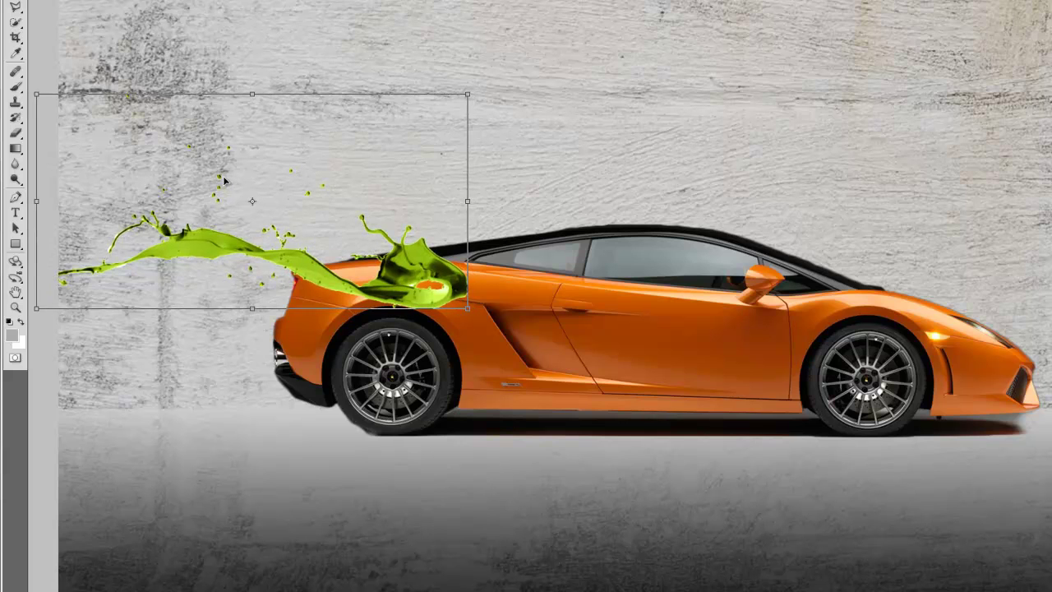
{"action": "left_click_drag", "start_coordinate": [224, 181], "coordinate": [203, 185]}
{"action": "left_click_drag", "start_coordinate": [486, 128], "coordinate": [516, 150]}
{"action": "left_click_drag", "start_coordinate": [353, 198], "coordinate": [336, 172]}
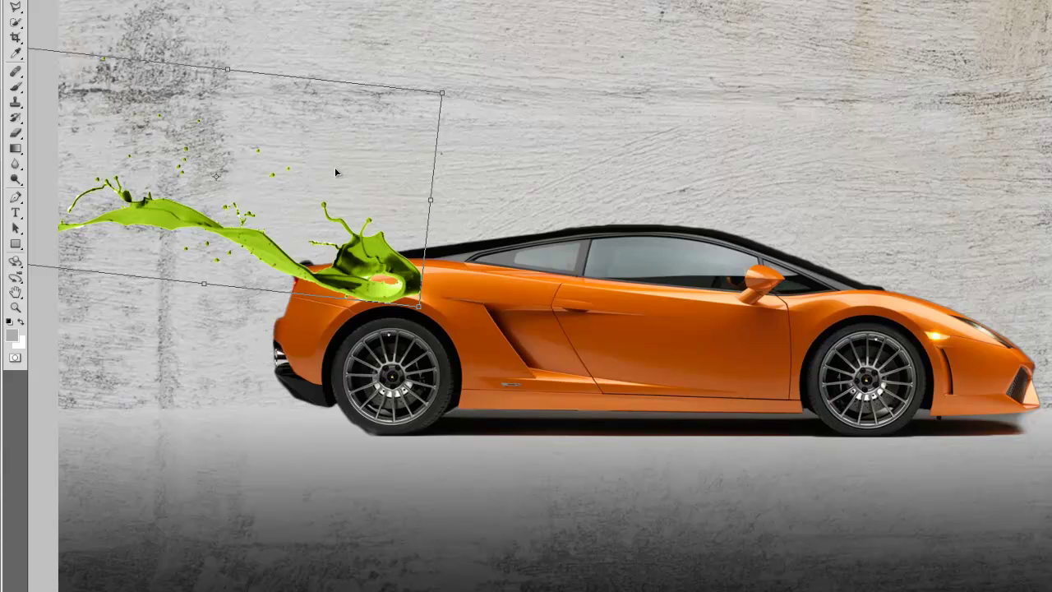
{"action": "key", "text": "Return"}
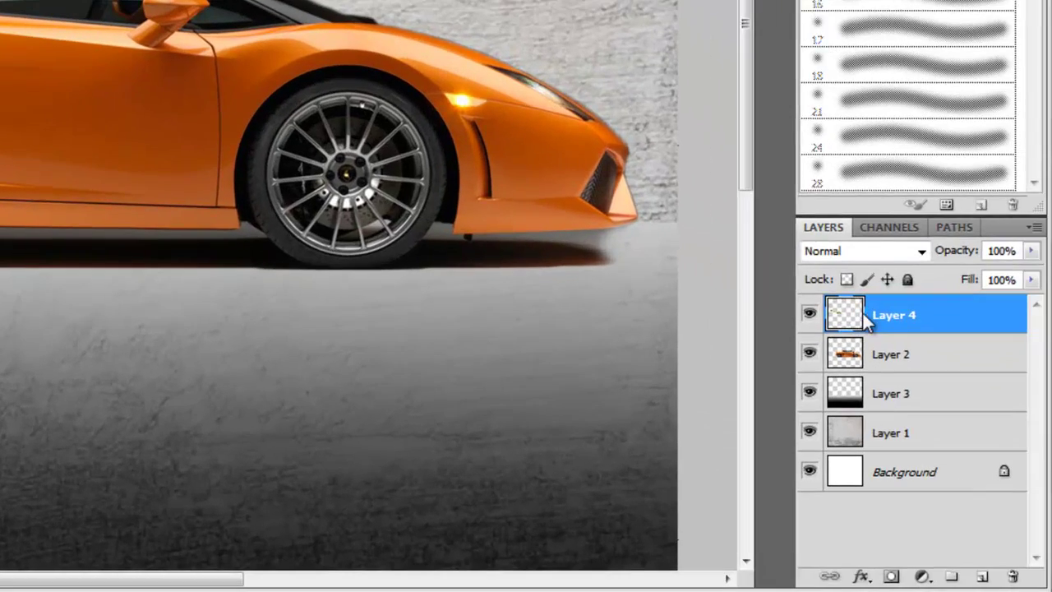
Select the splash layer's pixels and convert them to grey with a Black & White adjustment using the Default preset.
{"action": "right_click", "coordinate": [864, 320]}
{"action": "left_click", "coordinate": [817, 44]}
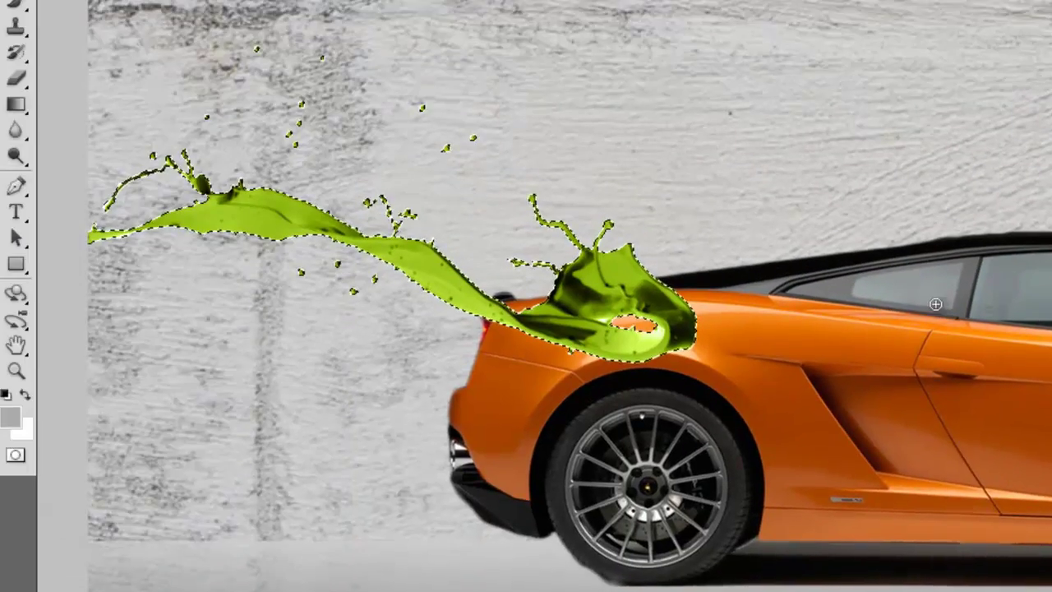
{"action": "left_click", "coordinate": [157, 21]}
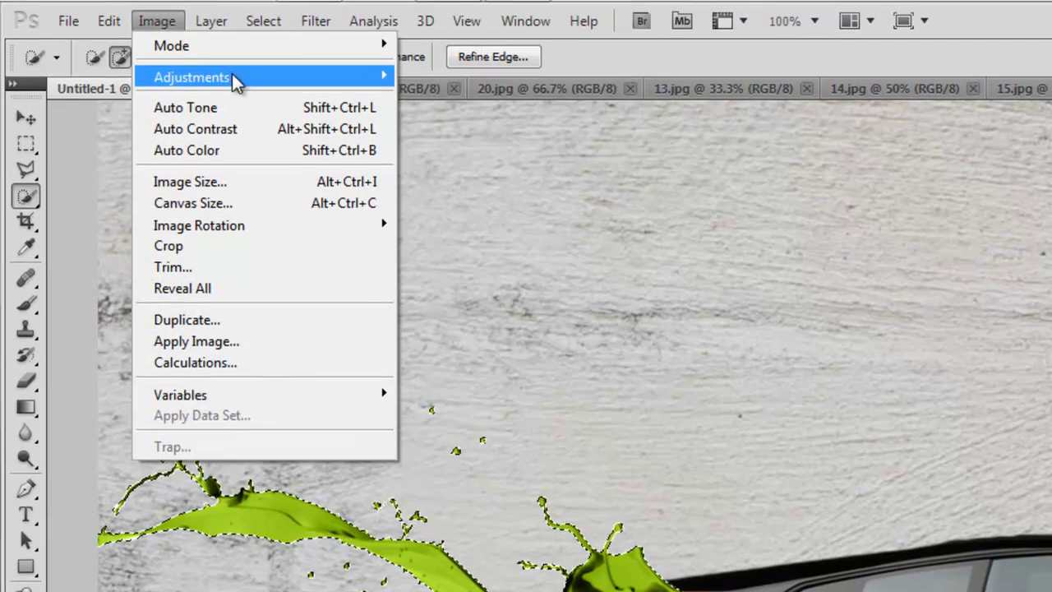
{"action": "mouse_move", "coordinate": [236, 79]}
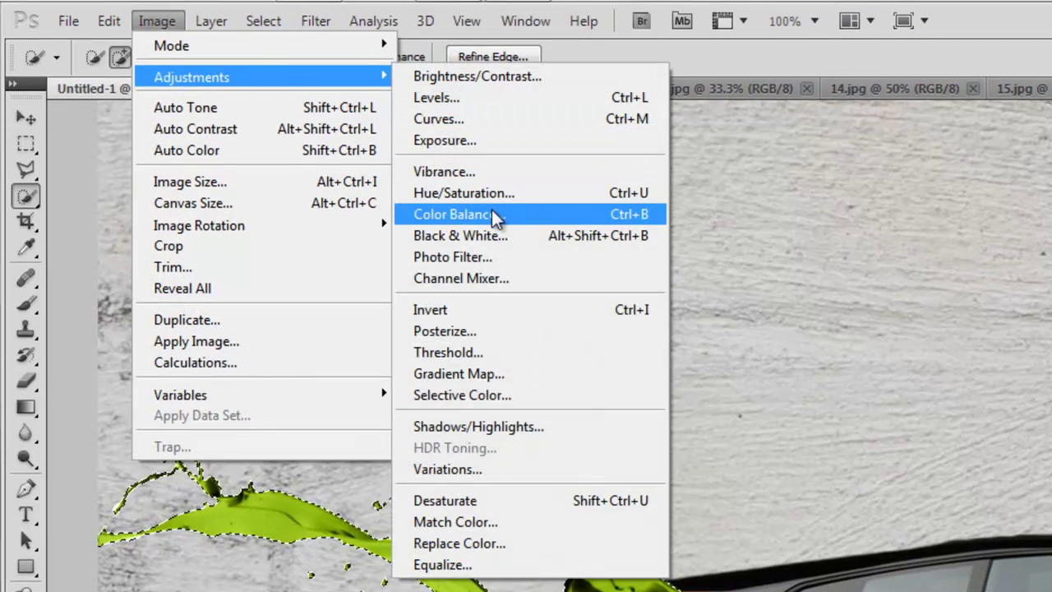
{"action": "left_click", "coordinate": [500, 237]}
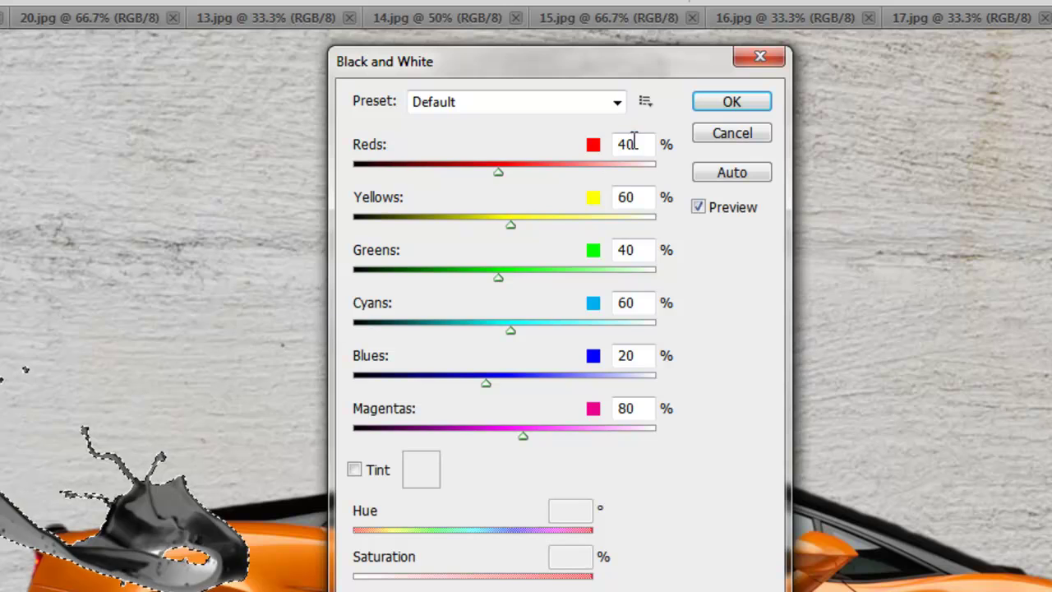
{"action": "left_click", "coordinate": [713, 105]}
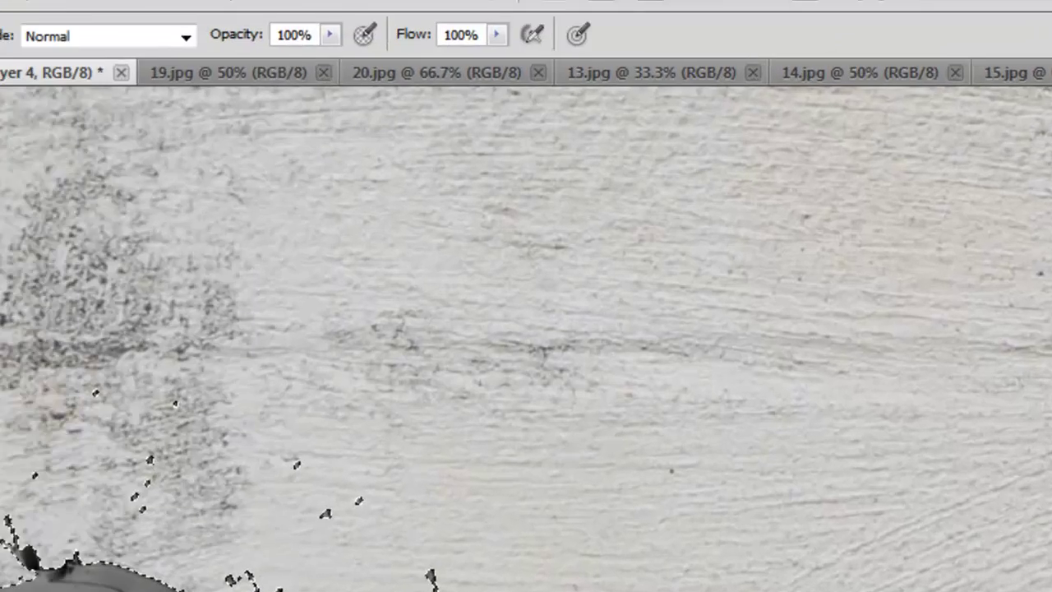
Enlarge the soft 0% hardness brush and sample the orange of the car's rear bodywork as the painting color.
{"action": "left_click", "coordinate": [166, 85]}
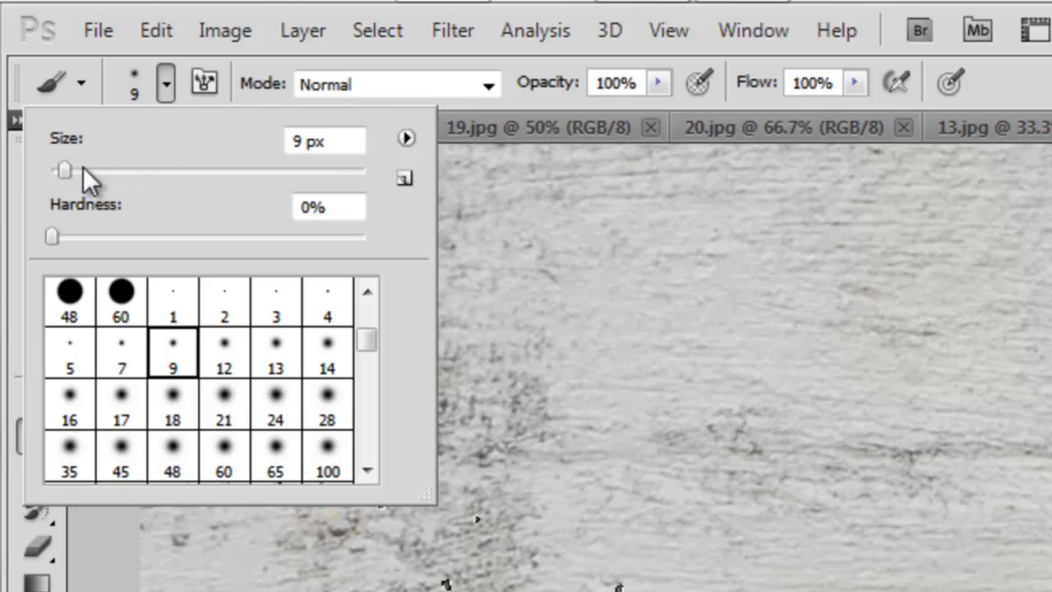
{"action": "left_click", "coordinate": [83, 170]}
{"action": "left_click", "coordinate": [99, 172]}
{"action": "left_click", "coordinate": [166, 87]}
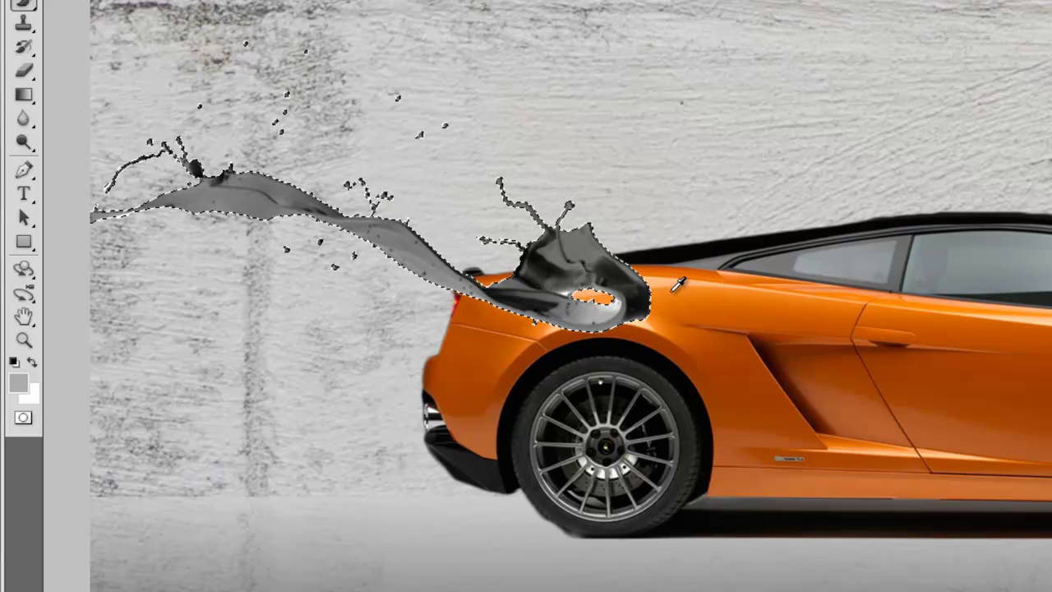
{"action": "left_click", "coordinate": [668, 289], "text": "alt"}
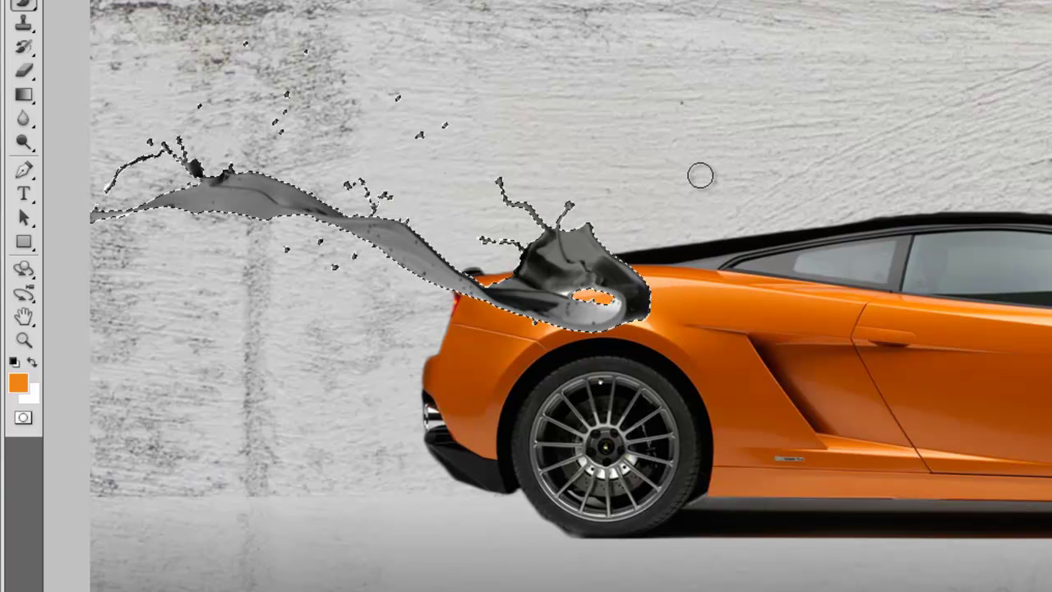
Undo a test stroke made on the splash at full opacity and lower the brush opacity to 32%.
{"action": "mouse_move", "coordinate": [355, 199]}
{"action": "left_mouse_down"}
{"action": "mouse_move", "coordinate": [371, 149]}
{"action": "mouse_move", "coordinate": [340, 137]}
{"action": "mouse_move", "coordinate": [258, 180]}
{"action": "mouse_move", "coordinate": [337, 168]}
{"action": "left_mouse_up"}
{"action": "key", "text": "ctrl+z"}
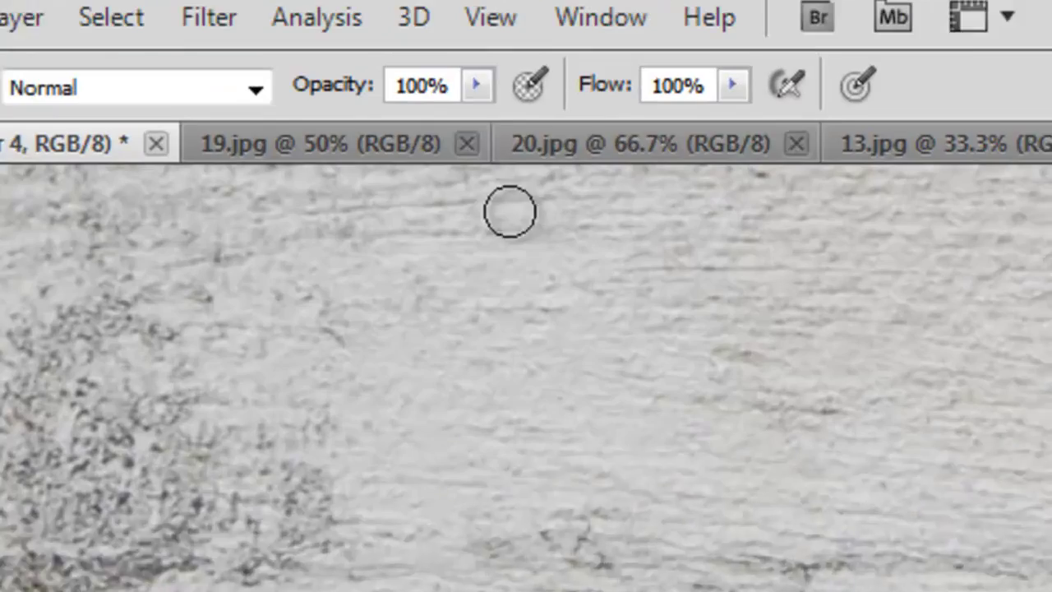
{"action": "left_click", "coordinate": [482, 113]}
{"action": "left_click", "coordinate": [332, 158]}
{"action": "left_click", "coordinate": [477, 117]}
{"action": "mouse_move", "coordinate": [175, 236]}
{"action": "left_mouse_down"}
{"action": "mouse_move", "coordinate": [167, 271]}
{"action": "mouse_move", "coordinate": [325, 261]}
{"action": "mouse_move", "coordinate": [60, 370]}
{"action": "mouse_move", "coordinate": [553, 318]}
{"action": "mouse_move", "coordinate": [772, 361]}
{"action": "mouse_move", "coordinate": [339, 401]}
{"action": "mouse_move", "coordinate": [511, 374]}
{"action": "left_mouse_up"}
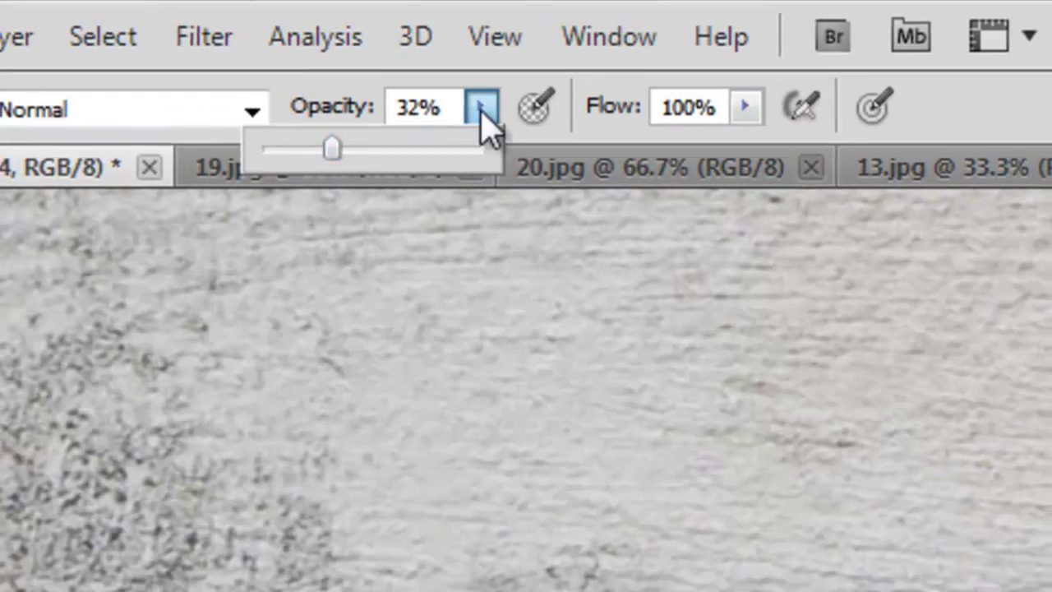
Paint over the selected splash with orange, resampling a lighter and a deeper orange from the car body between passes.
{"action": "left_click_drag", "start_coordinate": [403, 305], "coordinate": [531, 308]}
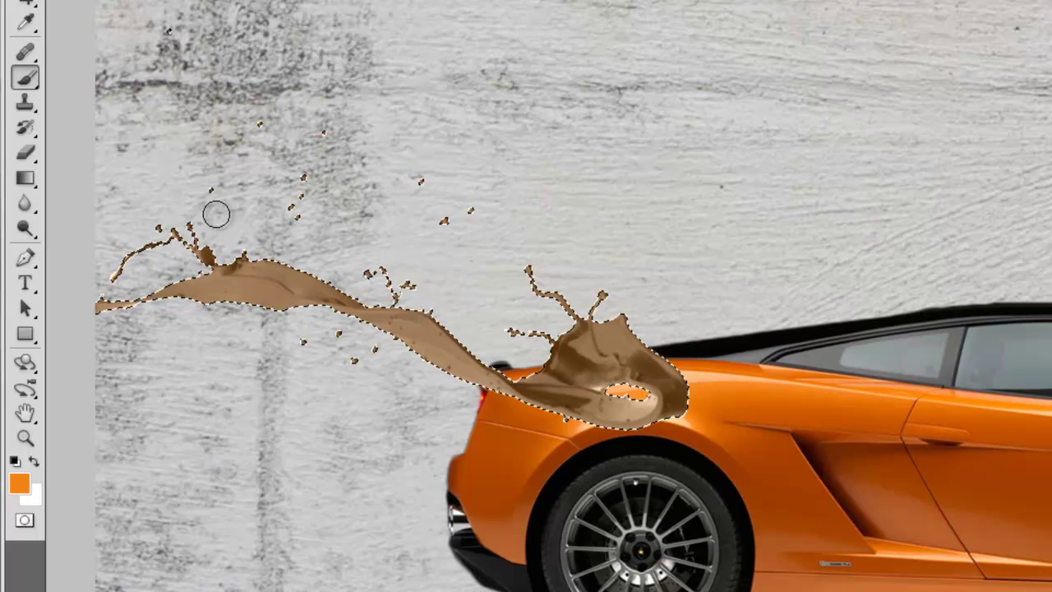
{"action": "mouse_move", "coordinate": [742, 340]}
{"action": "left_mouse_down"}
{"action": "mouse_move", "coordinate": [631, 341]}
{"action": "mouse_move", "coordinate": [709, 405]}
{"action": "mouse_move", "coordinate": [538, 341]}
{"action": "mouse_move", "coordinate": [806, 261]}
{"action": "left_mouse_up"}
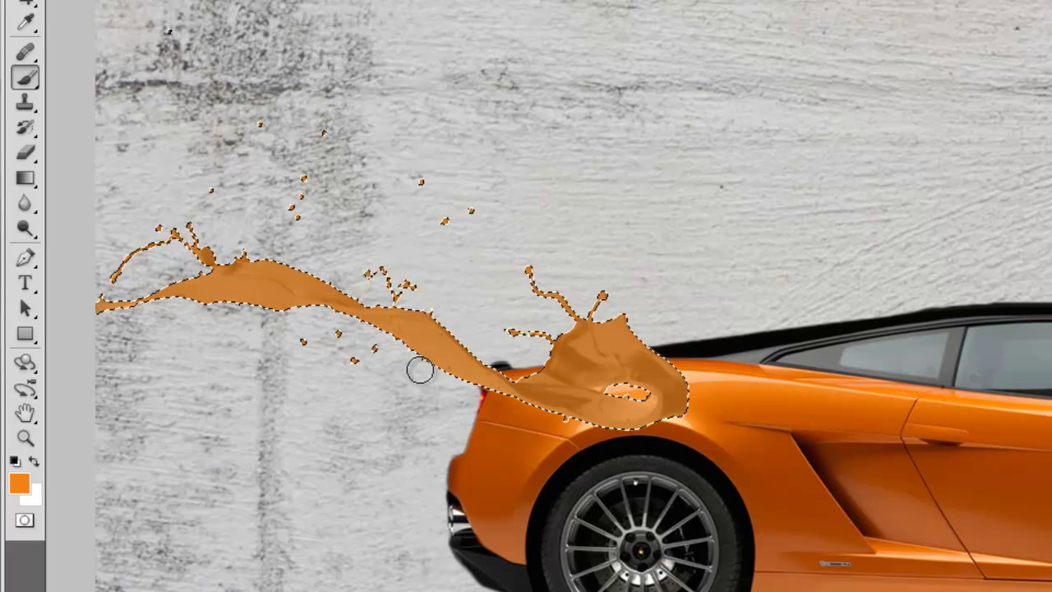
{"action": "left_click", "coordinate": [664, 377]}
{"action": "left_click", "coordinate": [701, 375], "text": "alt"}
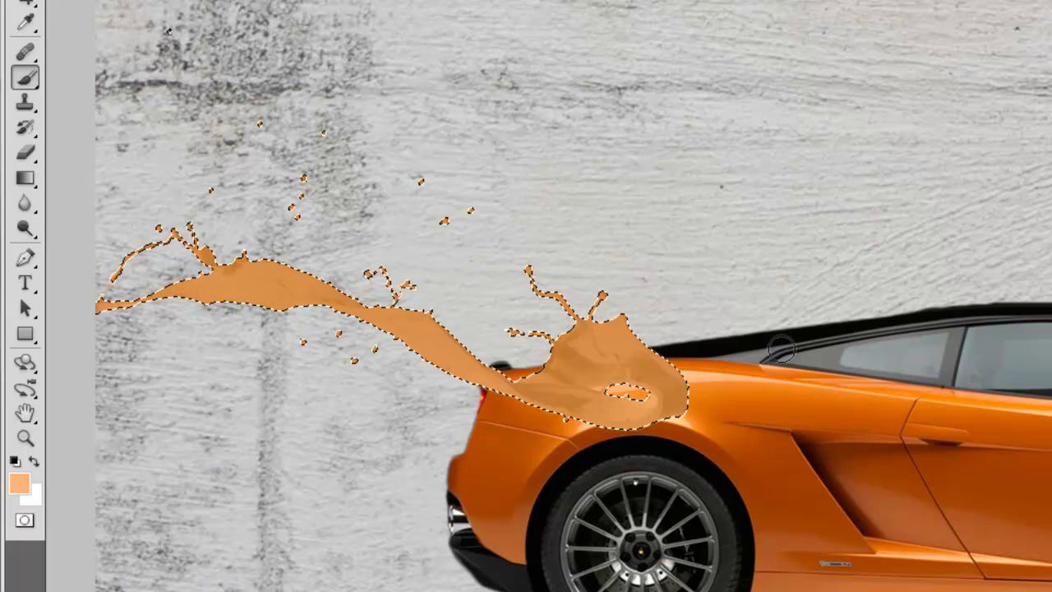
{"action": "left_click", "coordinate": [749, 386], "text": "alt"}
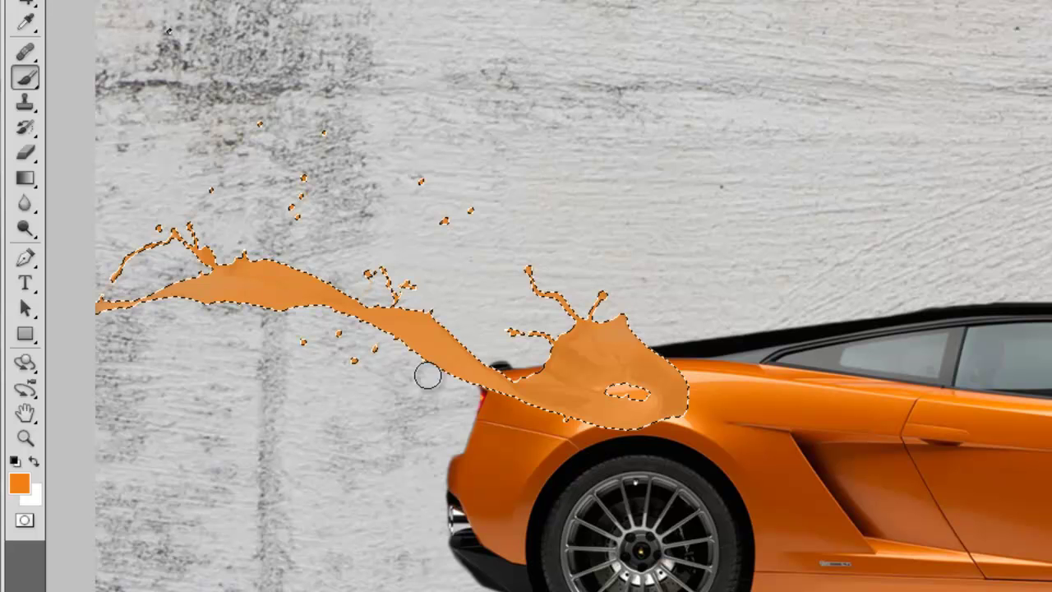
Clear the selection and erase the splash's end softly at 53% opacity so it blends into the car's rear bodywork.
{"action": "key", "text": "ctrl+d"}
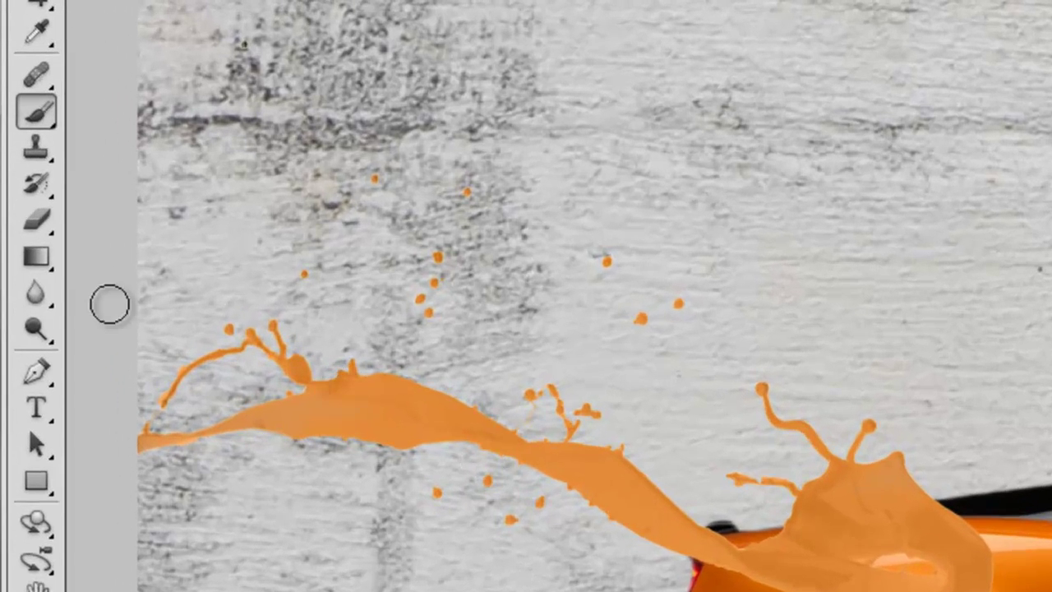
{"action": "left_click", "coordinate": [28, 156]}
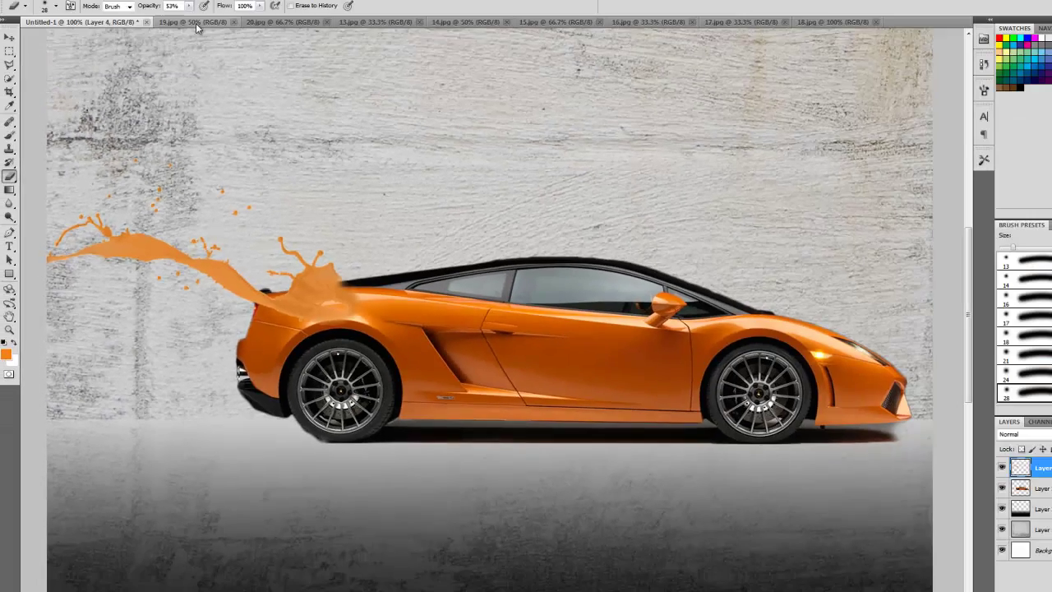
Close the used splash image 19.jpg and bring up the splash image 13.jpg with the Quick Selection tool active.
{"action": "left_click", "coordinate": [187, 42]}
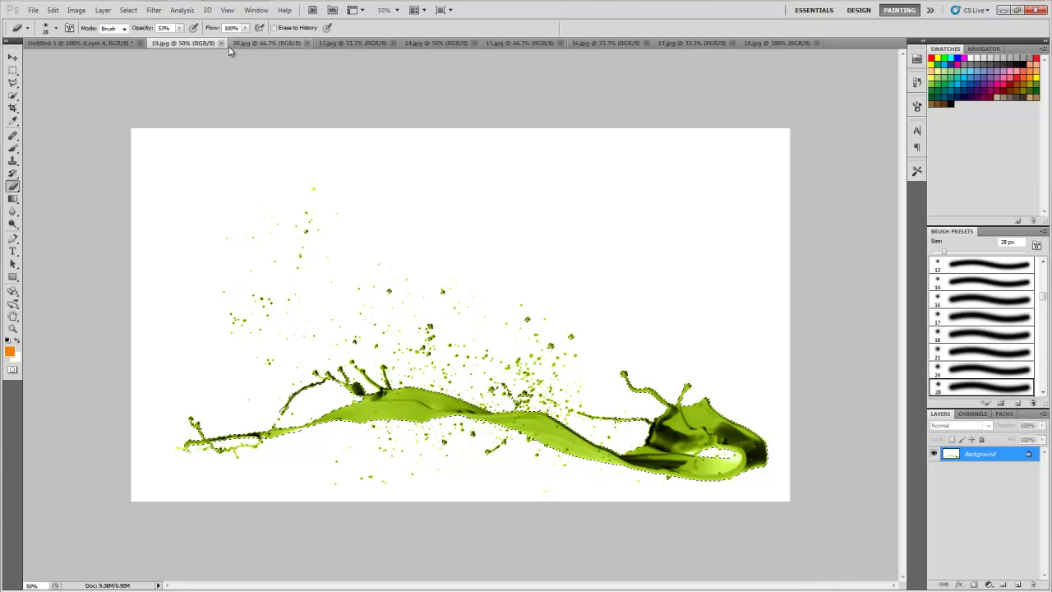
{"action": "left_click", "coordinate": [220, 43]}
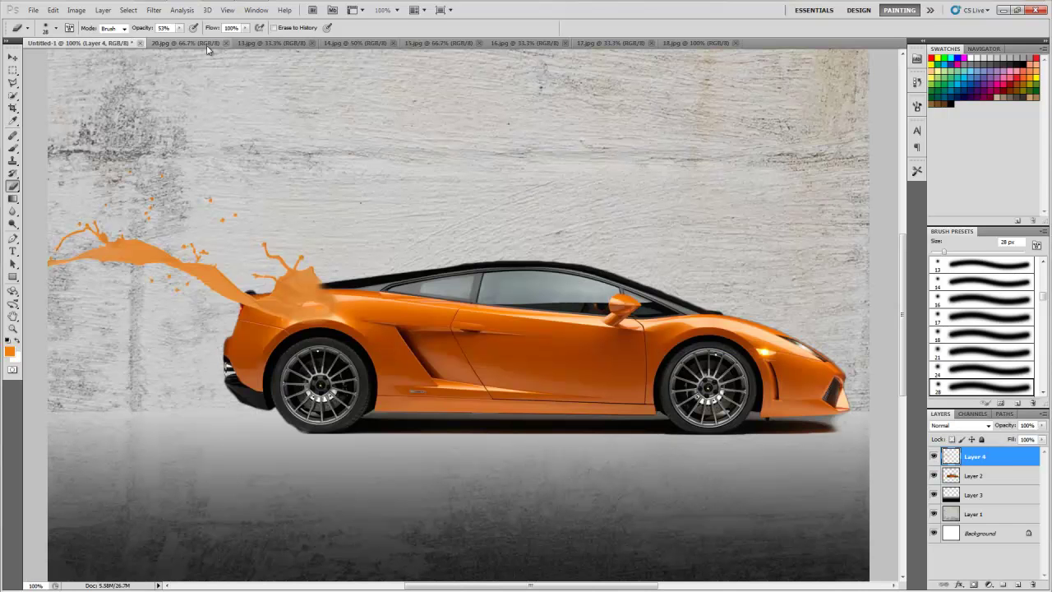
{"action": "left_click", "coordinate": [203, 43]}
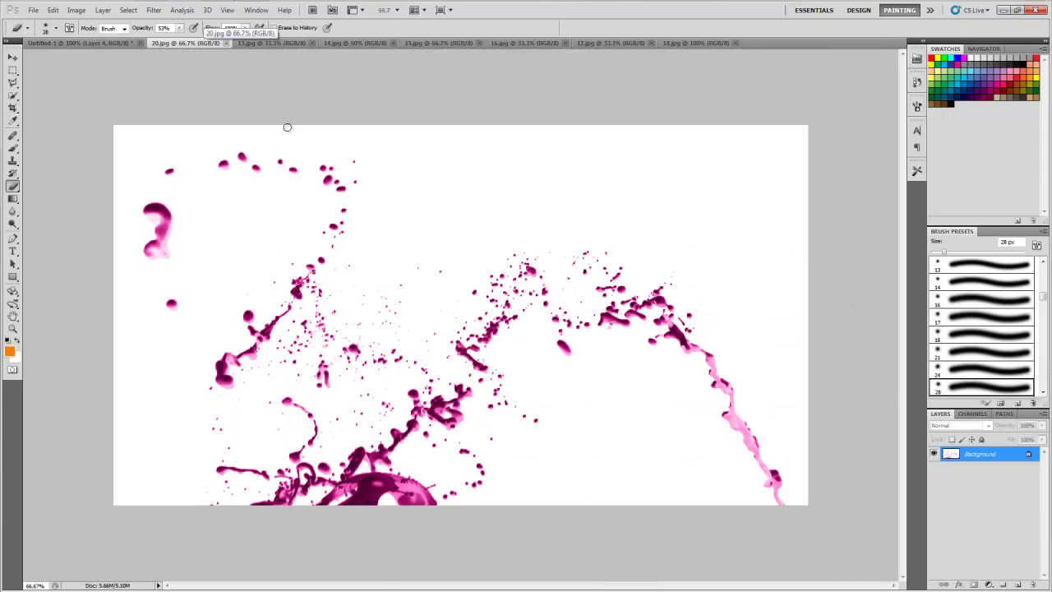
{"action": "left_click", "coordinate": [268, 43]}
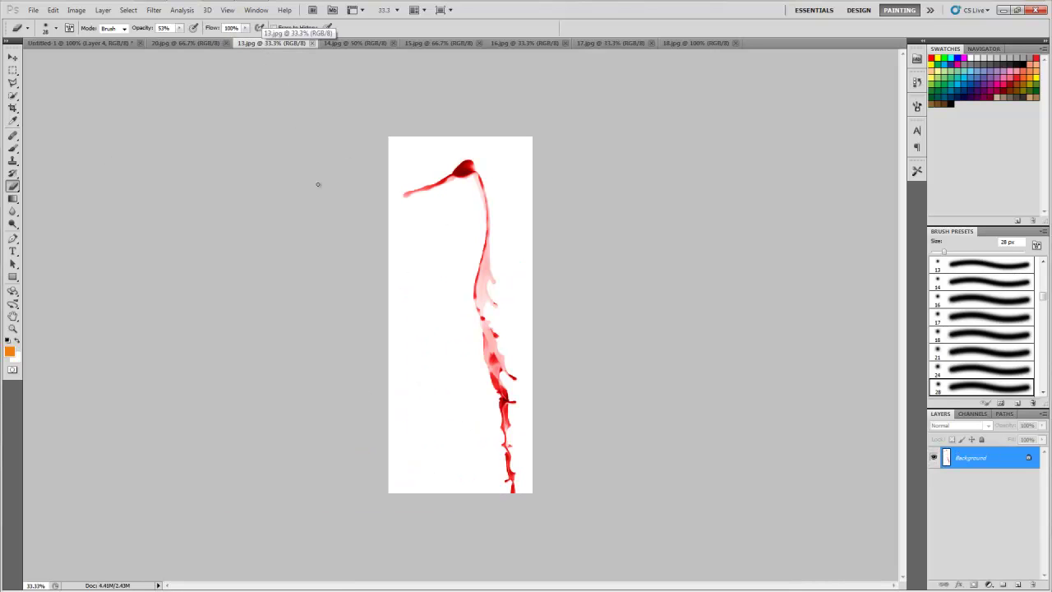
{"action": "left_click", "coordinate": [14, 96]}
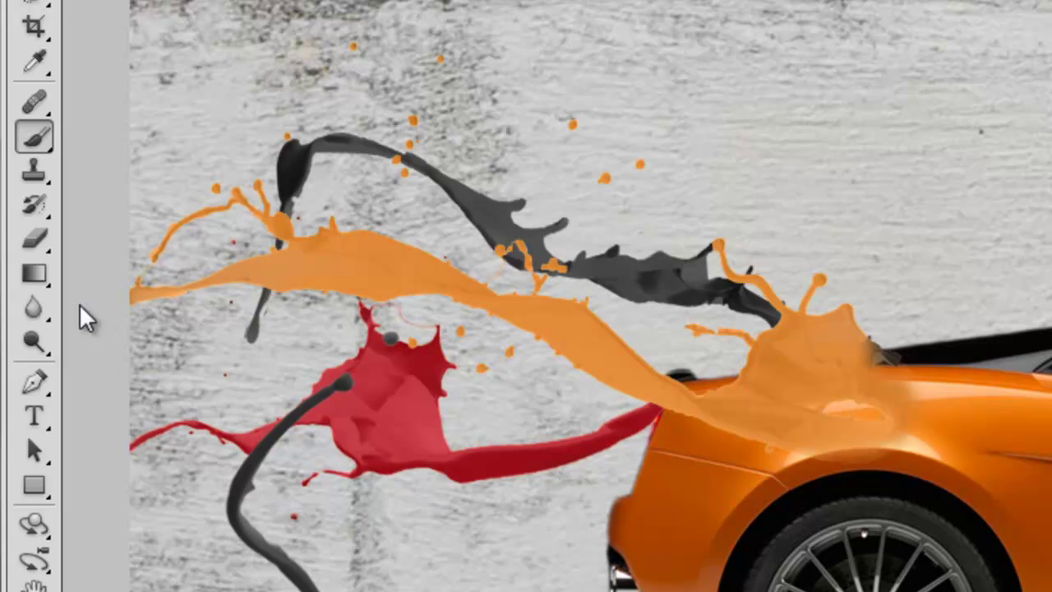
Switch from the Brush to the Eraser at the junction of the red splash and the car's rear bodywork.
{"action": "left_click", "coordinate": [34, 238]}
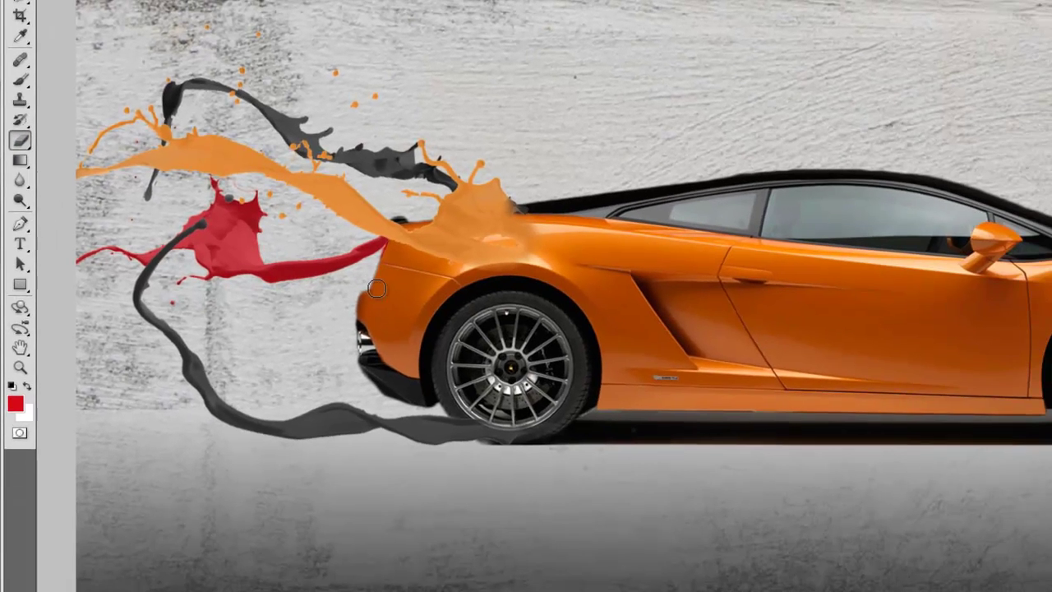